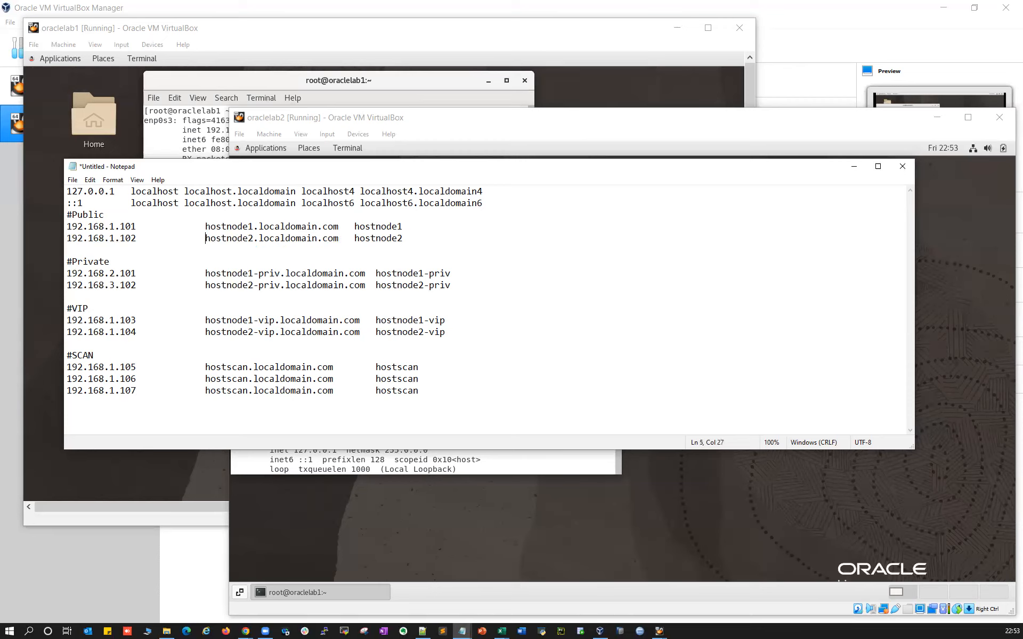
Step: Replace every occurrence of "hostnode" with "oraclelab" in the hosts list
{"action": "key", "text": "alt+Tab"}
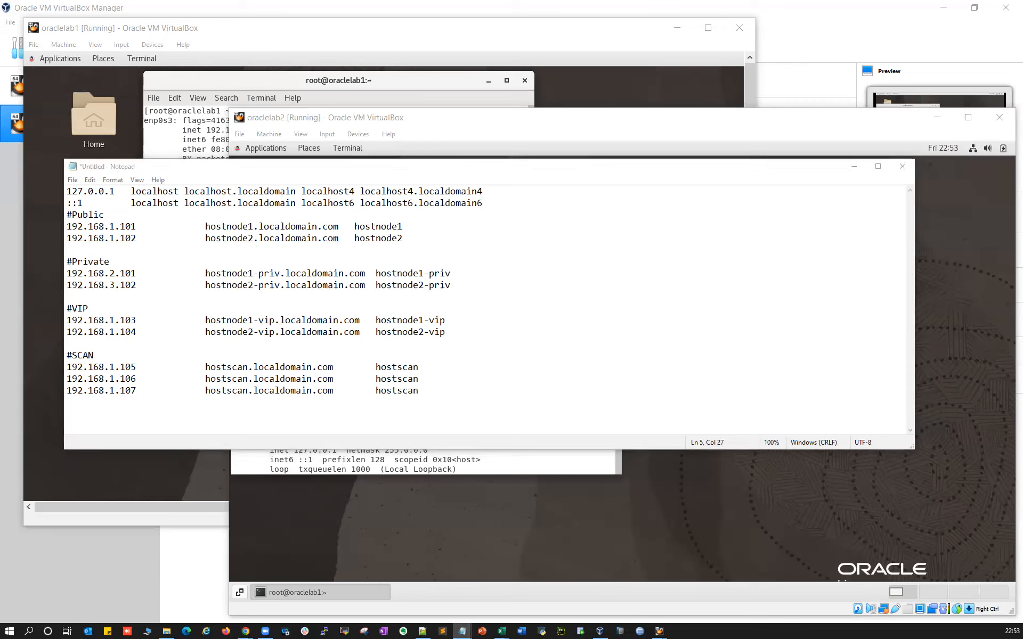
{"action": "left_click_drag", "start_coordinate": [206, 226], "coordinate": [248, 227]}
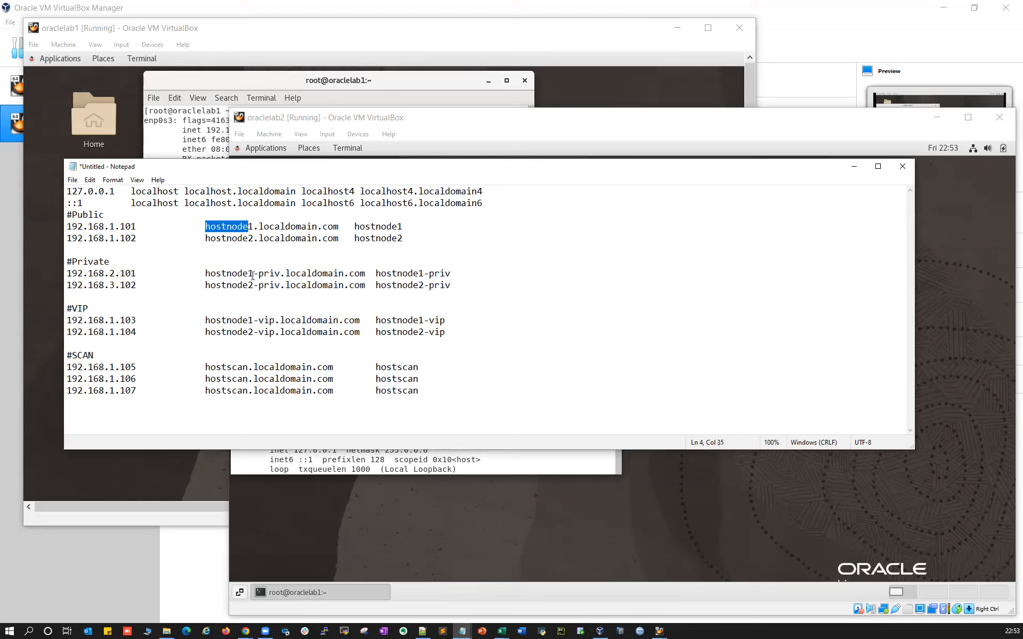
{"action": "key", "text": "ctrl+h"}
{"action": "key", "text": "Tab"}
{"action": "type", "text": "or"}
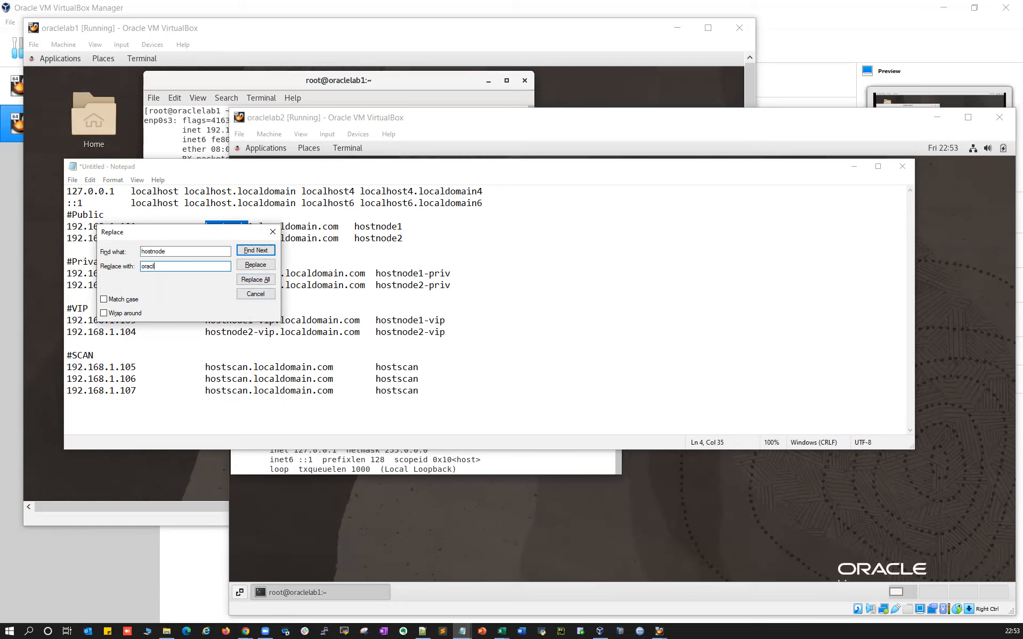
{"action": "left_click", "coordinate": [255, 279]}
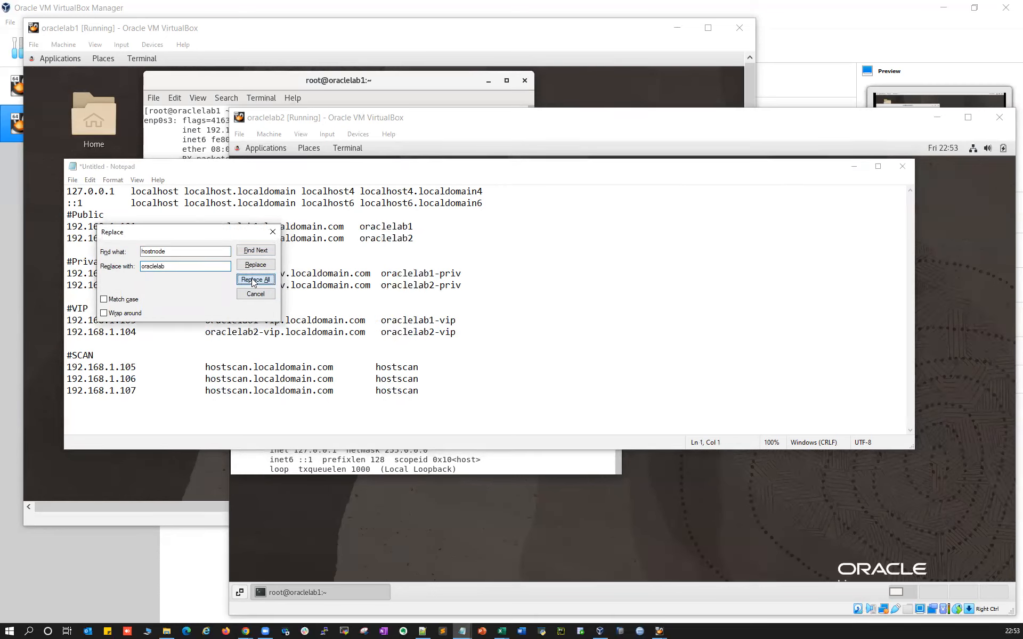
{"action": "left_click", "coordinate": [273, 232]}
Step: Change the hostname in the three fully qualified SCAN names from hostscan to oraclescan
{"action": "left_click_drag", "start_coordinate": [248, 367], "coordinate": [205, 367]}
{"action": "type", "text": "oraclescan"}
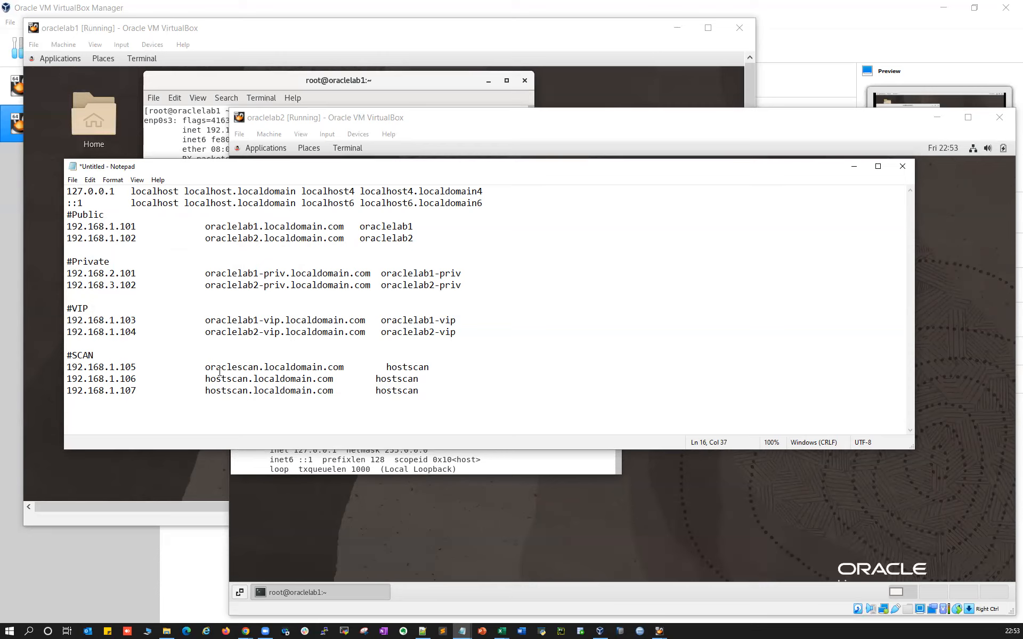
{"action": "left_click_drag", "start_coordinate": [208, 367], "coordinate": [248, 391]}
{"action": "type", "text": "oraclescan"}
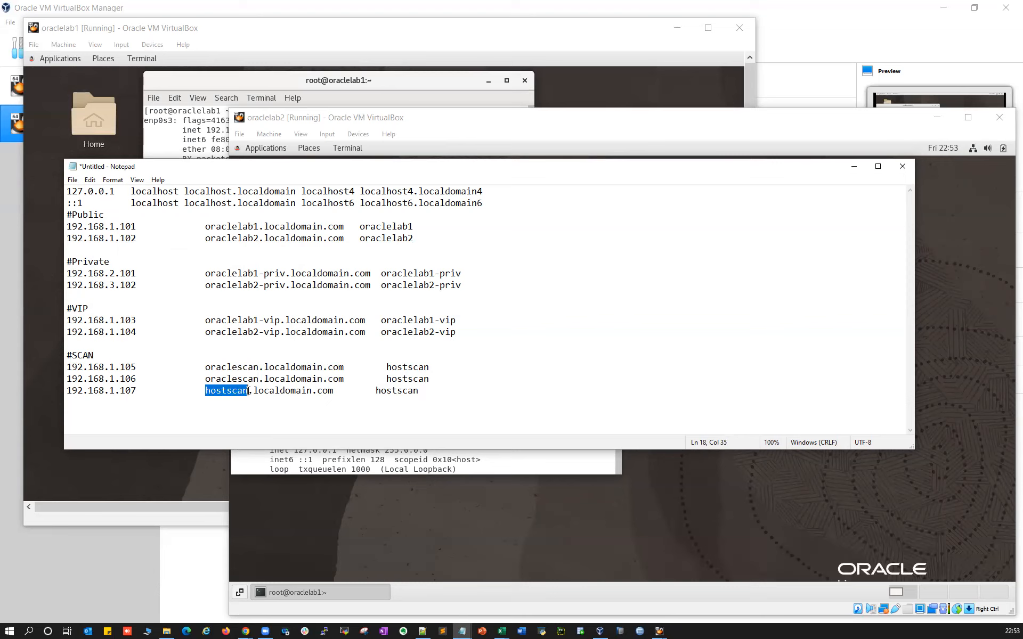
{"action": "type", "text": "oraclescan"}
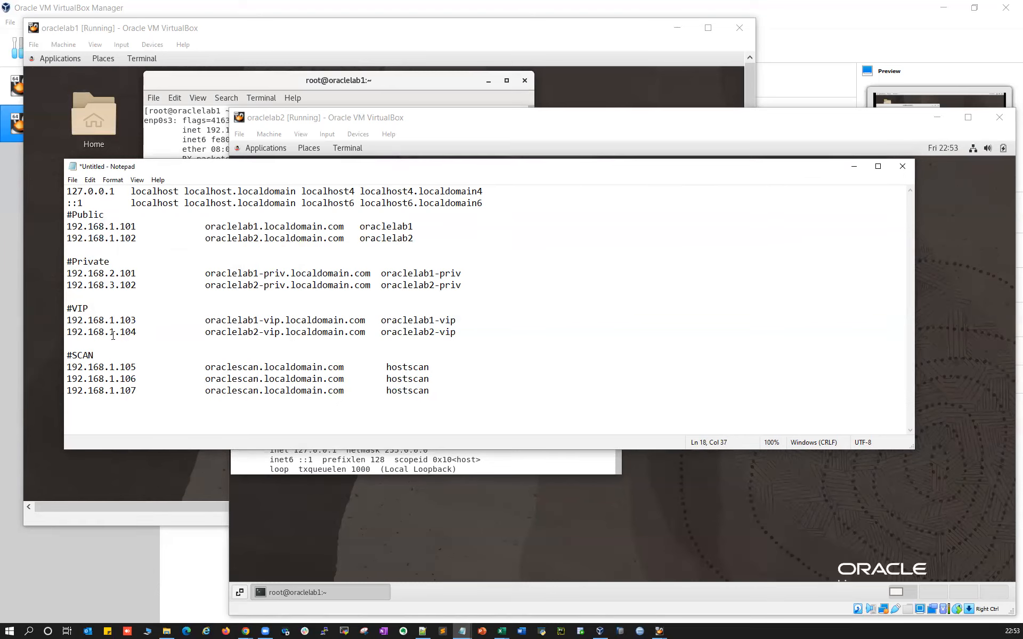
Step: Correct the oraclelab2-priv address to 192.168.2.102 and compare the public and private subnets
{"action": "double_click", "coordinate": [112, 283]}
{"action": "type", "text": "2"}
{"action": "left_click_drag", "start_coordinate": [67, 226], "coordinate": [152, 238]}
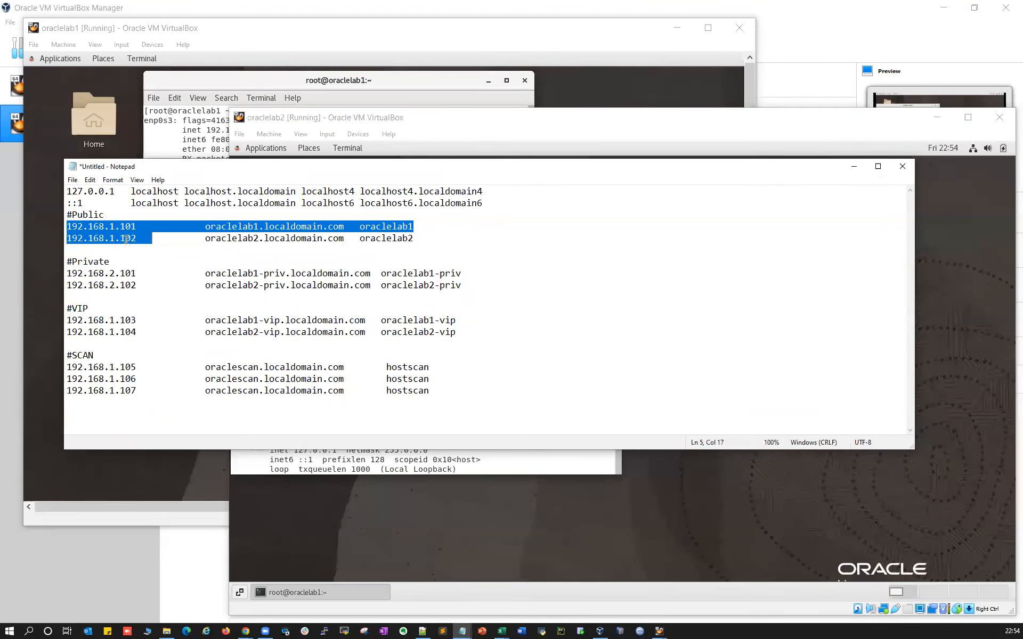
{"action": "left_click_drag", "start_coordinate": [120, 273], "coordinate": [132, 284]}
{"action": "double_click", "coordinate": [111, 274]}
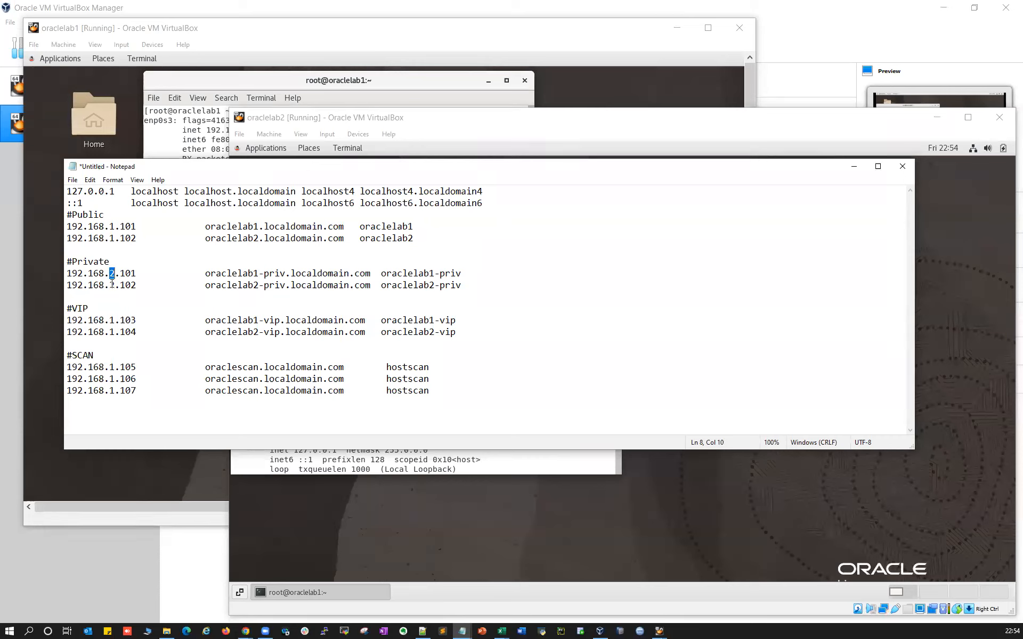
Step: Compare the subnet and host numbers of the public, VIP and SCAN addresses in the hosts list
{"action": "left_click_drag", "start_coordinate": [125, 320], "coordinate": [136, 391]}
{"action": "left_click", "coordinate": [126, 344]}
{"action": "left_click_drag", "start_coordinate": [109, 225], "coordinate": [116, 238]}
{"action": "left_click_drag", "start_coordinate": [108, 320], "coordinate": [115, 390]}
{"action": "left_click_drag", "start_coordinate": [109, 226], "coordinate": [114, 241]}
{"action": "left_click_drag", "start_coordinate": [109, 320], "coordinate": [113, 367]}
{"action": "left_click_drag", "start_coordinate": [121, 226], "coordinate": [131, 239]}
{"action": "left_click_drag", "start_coordinate": [125, 321], "coordinate": [131, 320]}
{"action": "left_click", "coordinate": [126, 332]}
{"action": "left_click_drag", "start_coordinate": [125, 367], "coordinate": [131, 391]}
{"action": "left_click", "coordinate": [131, 390]}
Step: Rename the short alias of all three SCAN entries to oraclescan
{"action": "left_click_drag", "start_coordinate": [206, 367], "coordinate": [260, 366]}
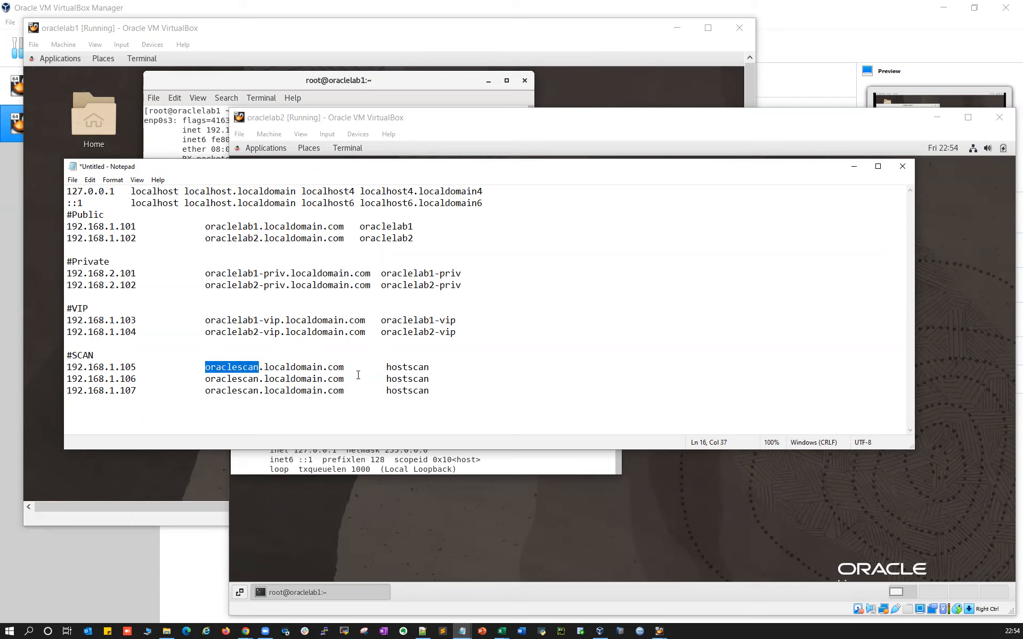
{"action": "double_click", "coordinate": [397, 368]}
{"action": "type", "text": "oraclescan"}
{"action": "double_click", "coordinate": [400, 379]}
{"action": "type", "text": "oraclescan"}
{"action": "double_click", "coordinate": [404, 391]}
{"action": "type", "text": "oraclescan"}
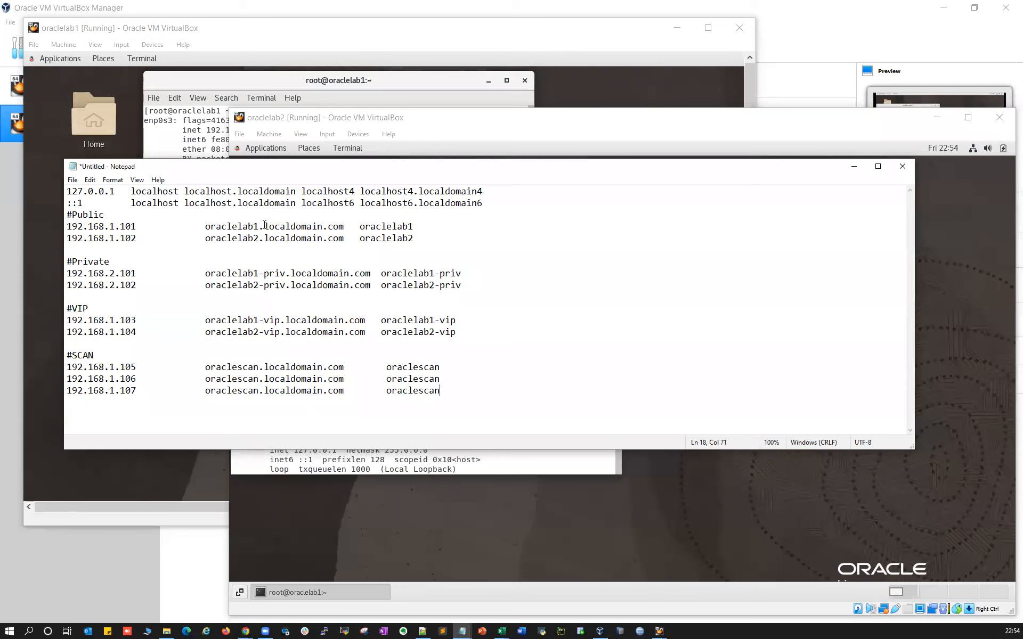
Step: Review the full hostnames and short aliases of the public, private, VIP and SCAN entries
{"action": "double_click", "coordinate": [377, 227]}
{"action": "left_click_drag", "start_coordinate": [212, 239], "coordinate": [410, 238]}
{"action": "left_click_drag", "start_coordinate": [216, 273], "coordinate": [461, 272]}
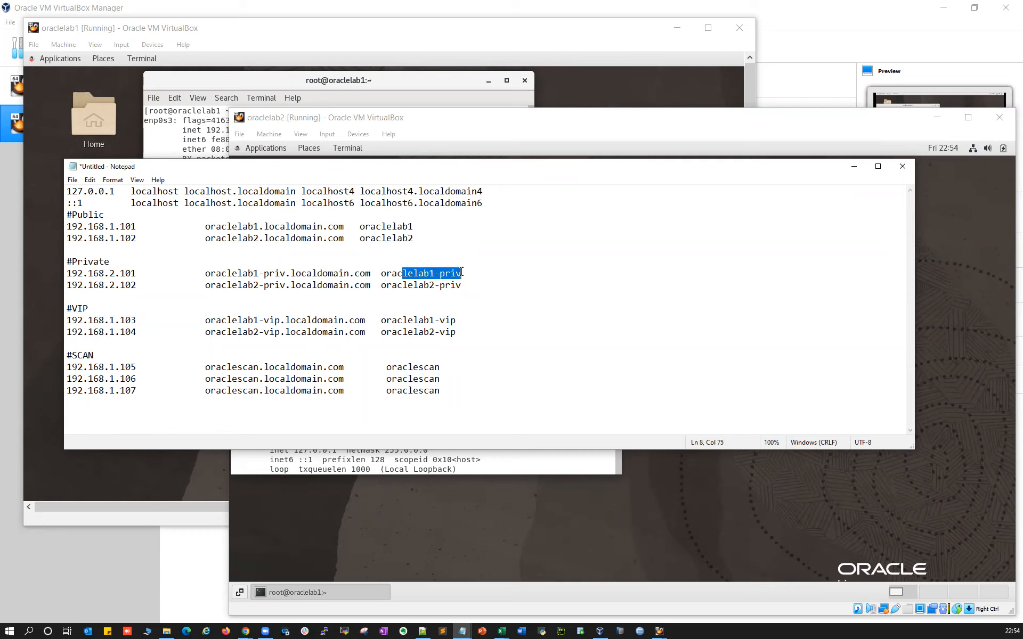
{"action": "left_click_drag", "start_coordinate": [238, 285], "coordinate": [462, 286]}
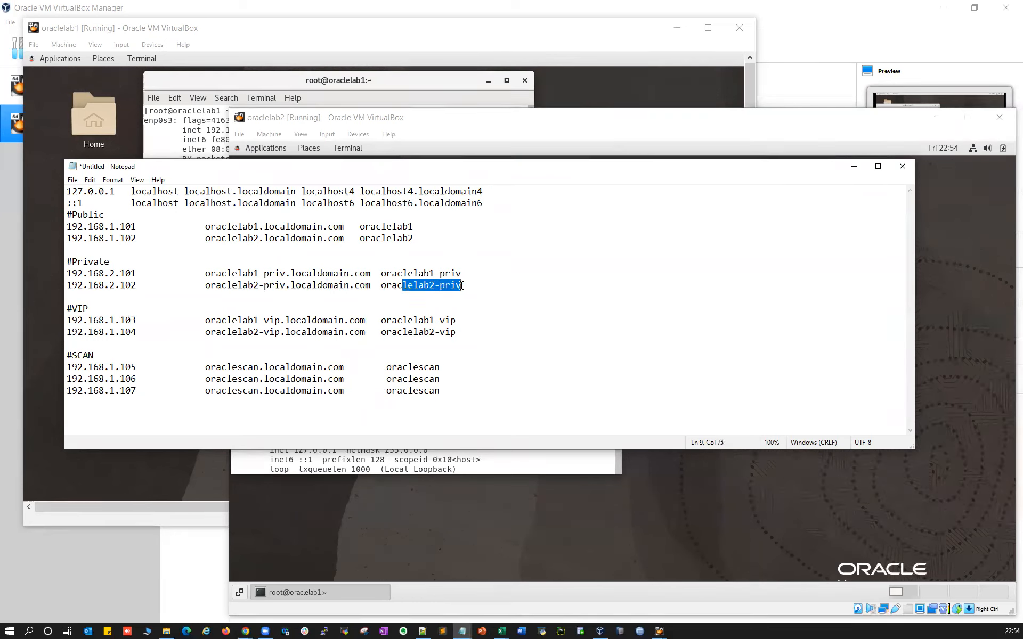
{"action": "left_click_drag", "start_coordinate": [221, 320], "coordinate": [456, 319]}
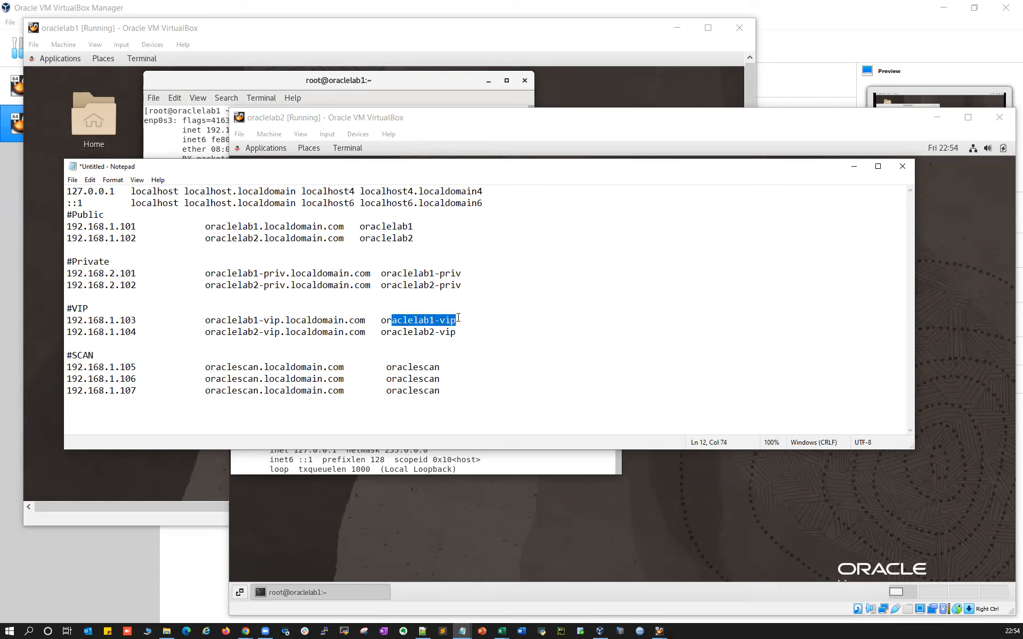
{"action": "left_click_drag", "start_coordinate": [226, 332], "coordinate": [458, 332]}
{"action": "left_click_drag", "start_coordinate": [216, 367], "coordinate": [262, 394]}
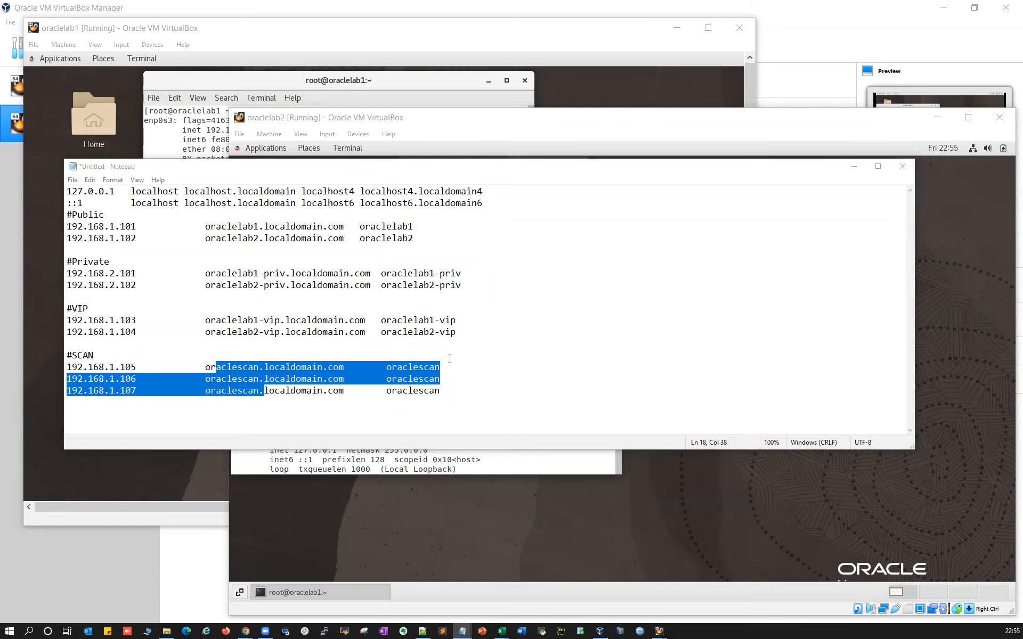
{"action": "left_click", "coordinate": [385, 396]}
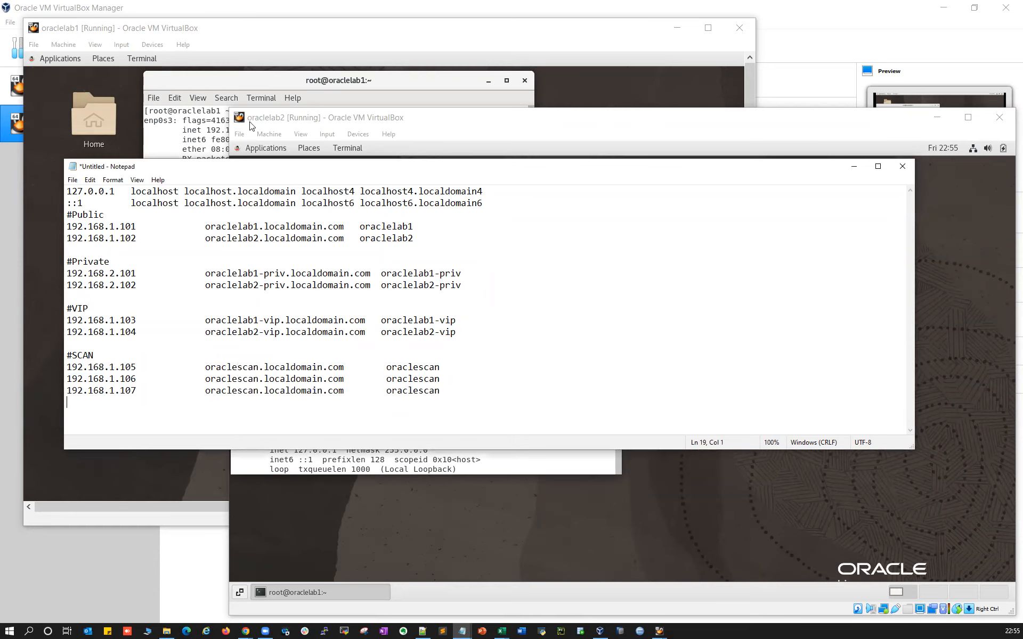
Step: Switch to the oraclelab1 virtual machine and open the connection settings of its enp0s3 Ethernet adapter
{"action": "left_click", "coordinate": [203, 76]}
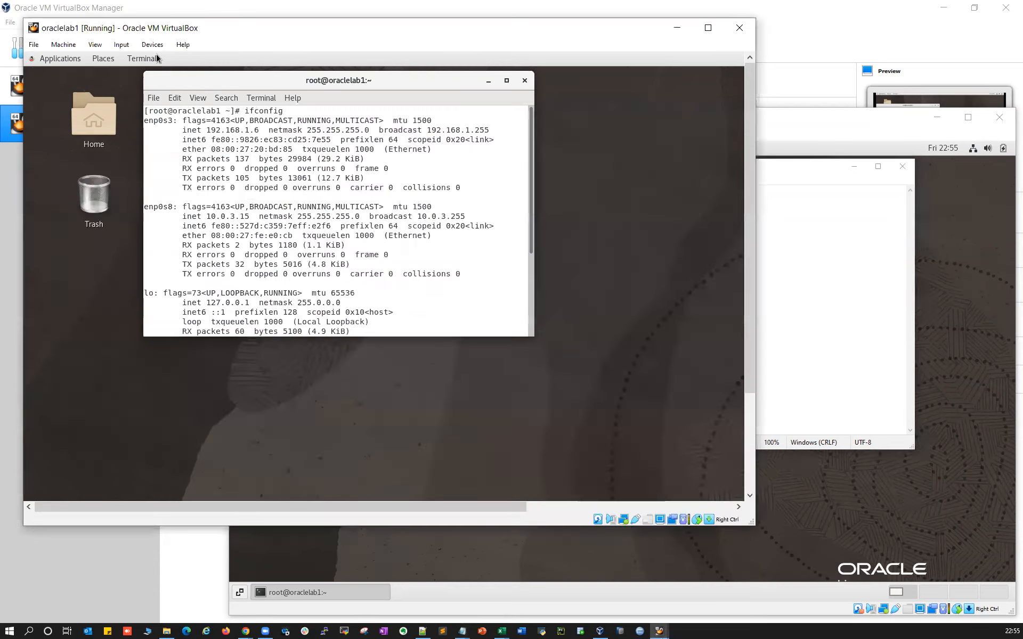
{"action": "left_click", "coordinate": [52, 59]}
{"action": "mouse_move", "coordinate": [69, 210]}
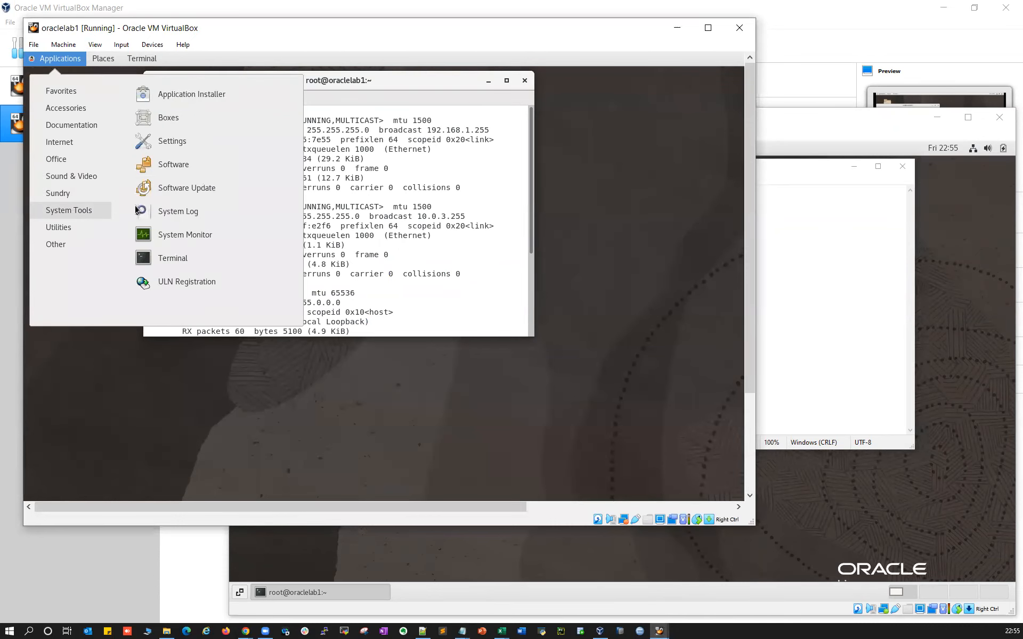
{"action": "left_click", "coordinate": [164, 146]}
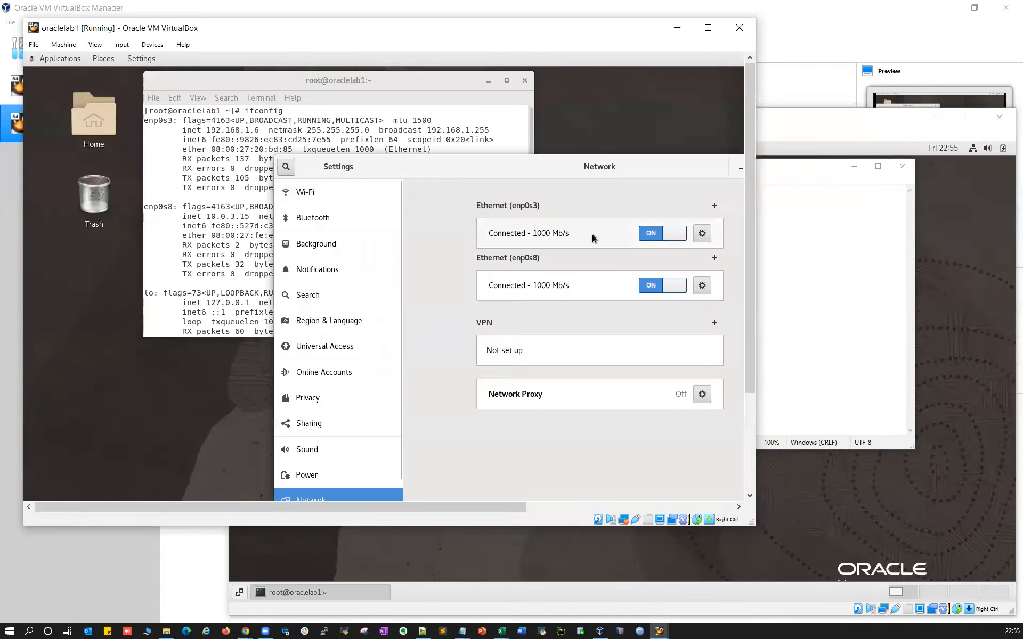
{"action": "left_click", "coordinate": [701, 234]}
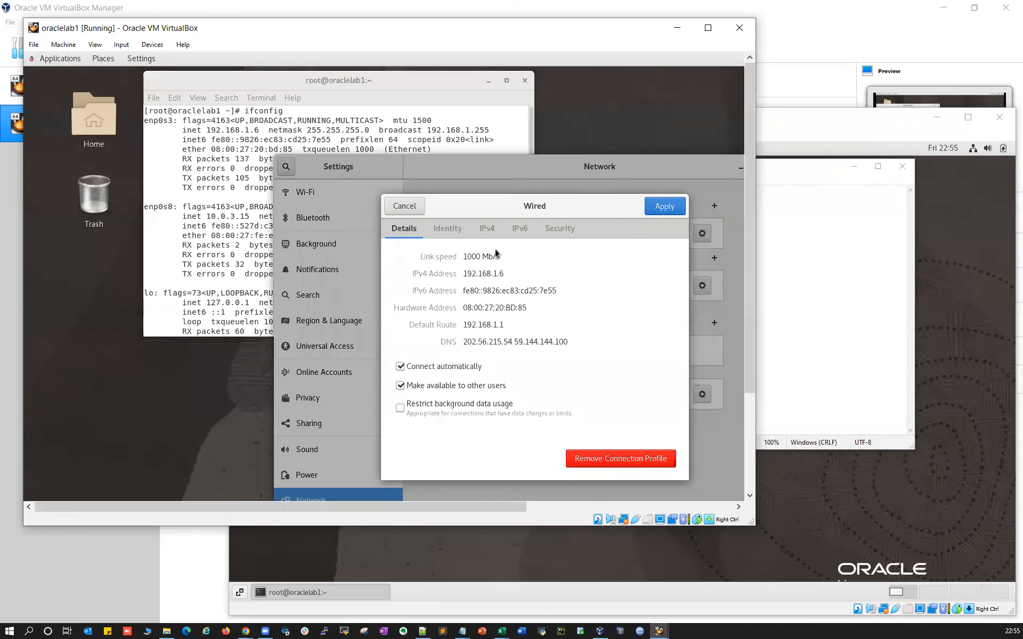
Step: Assign the MAC address 08:00:27:20:BD:85 (enp0s3) to the enp0s3 connection profile
{"action": "left_click", "coordinate": [487, 230]}
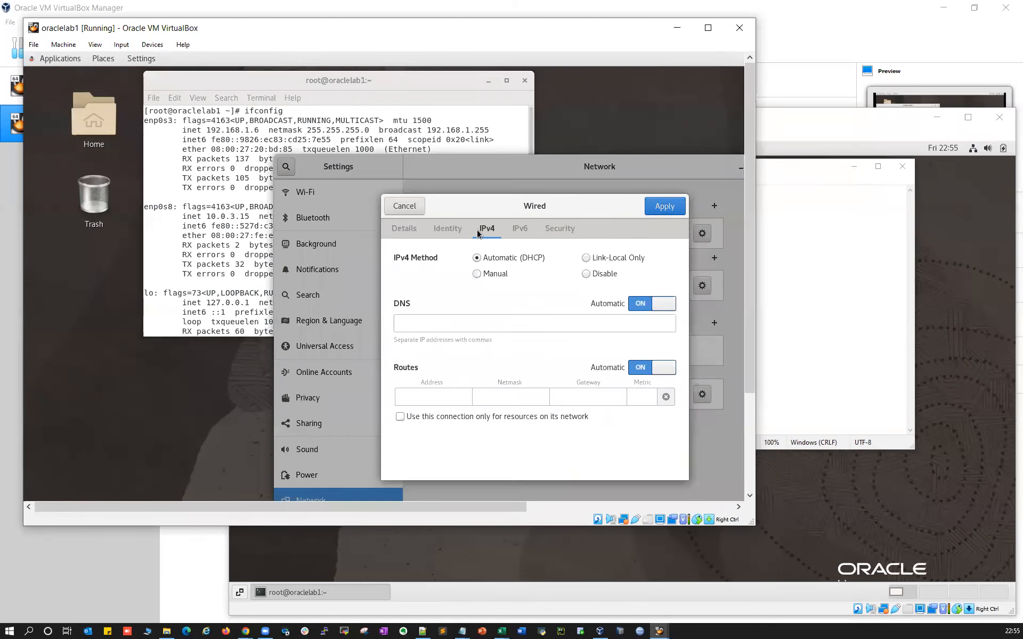
{"action": "left_click", "coordinate": [453, 231]}
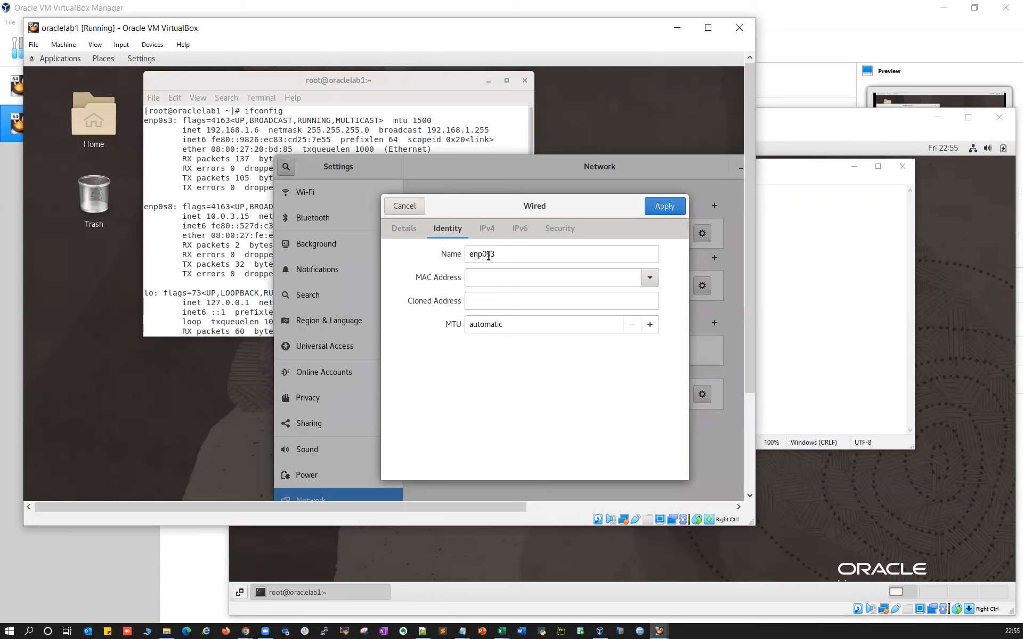
{"action": "left_click", "coordinate": [650, 277]}
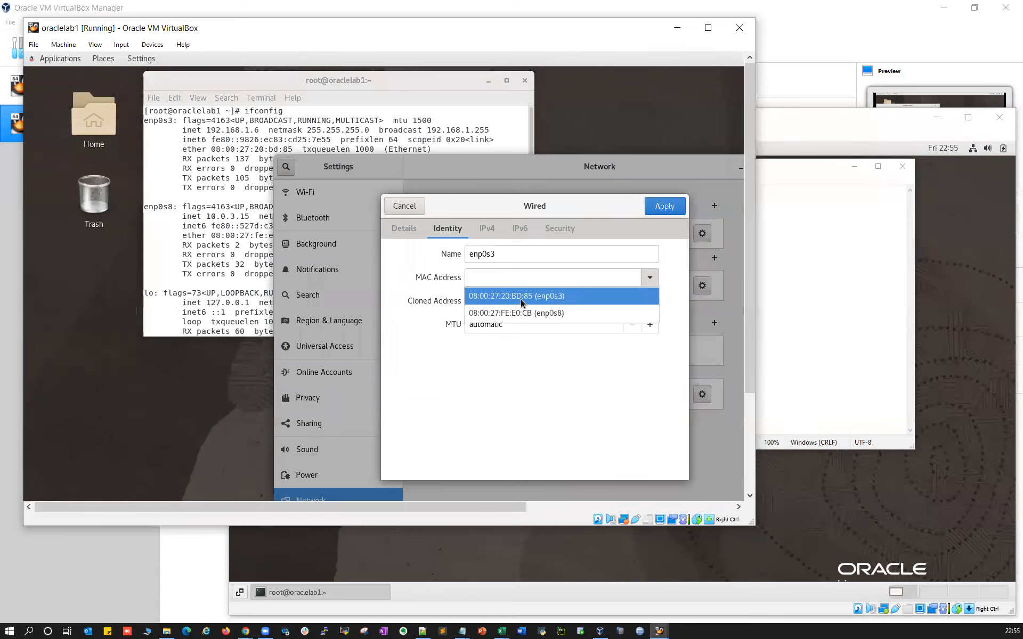
{"action": "left_click", "coordinate": [556, 296]}
Step: Set the enp0s3 IPv4 method to Manual with oraclelab1's public address 192.168.1.101 copied from the Notepad hosts list
{"action": "left_click", "coordinate": [487, 229]}
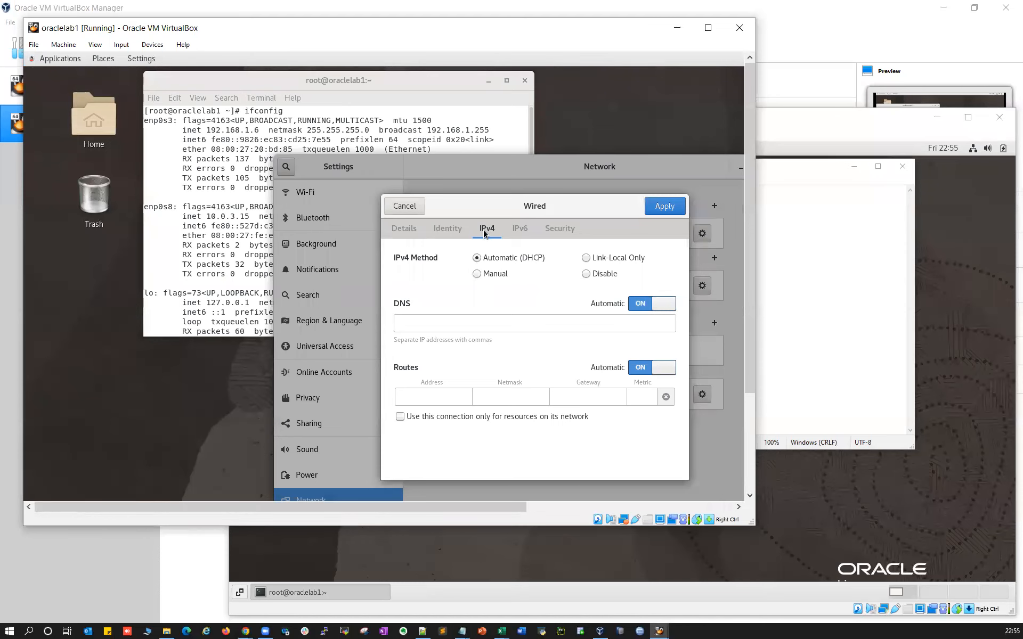
{"action": "left_click", "coordinate": [477, 274]}
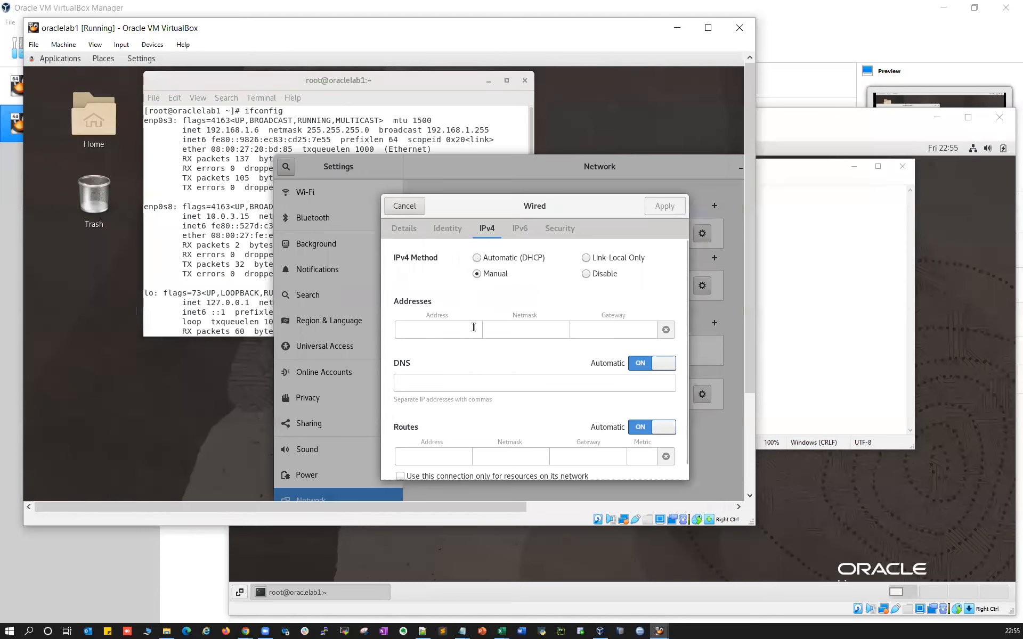
{"action": "key", "text": "alt+Tab"}
{"action": "left_click", "coordinate": [827, 284]}
{"action": "left_click_drag", "start_coordinate": [136, 226], "coordinate": [67, 226]}
{"action": "right_click", "coordinate": [77, 227]}
{"action": "left_click", "coordinate": [102, 261]}
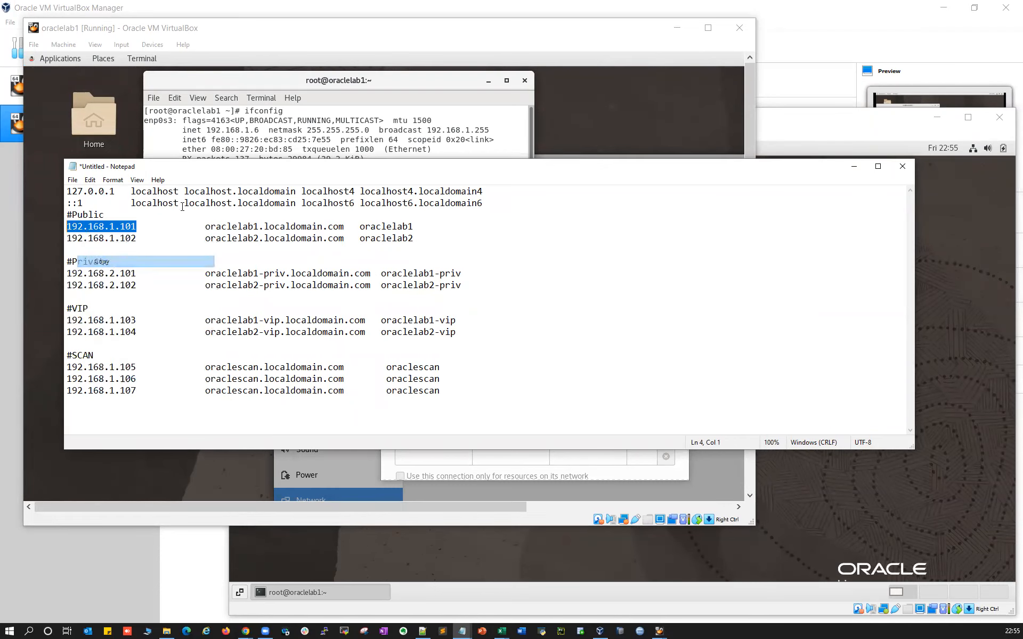
{"action": "key", "text": "alt+Tab"}
{"action": "left_click", "coordinate": [462, 330]}
{"action": "key", "text": "ctrl+v"}
Step: Give the enp0s3 manual address the netmask 255.255.255.0 and the gateway 192.168.1.1
{"action": "left_click", "coordinate": [516, 329]}
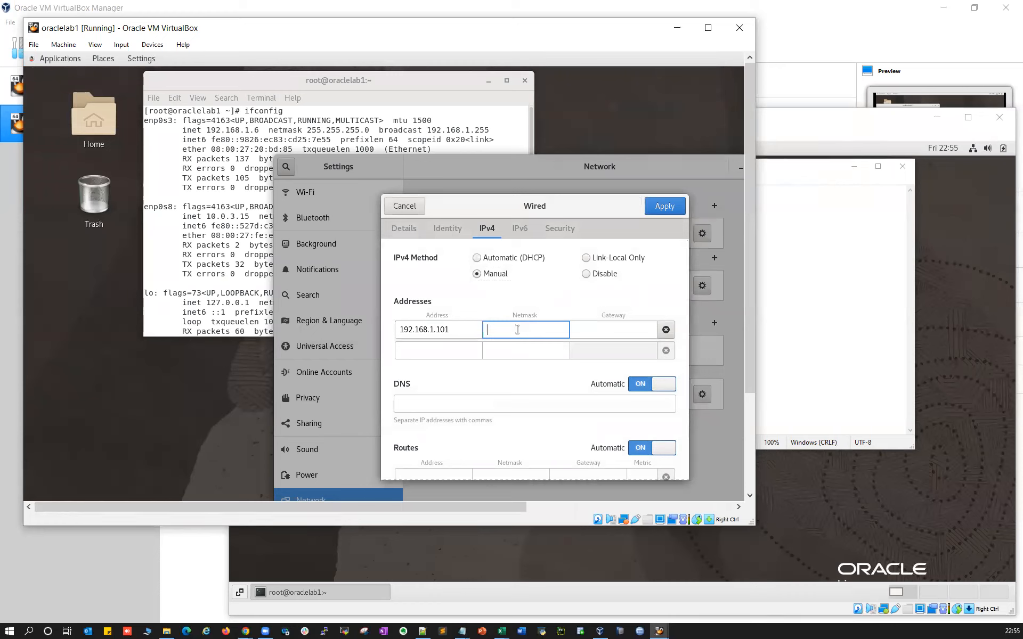
{"action": "type", "text": "255.255"}
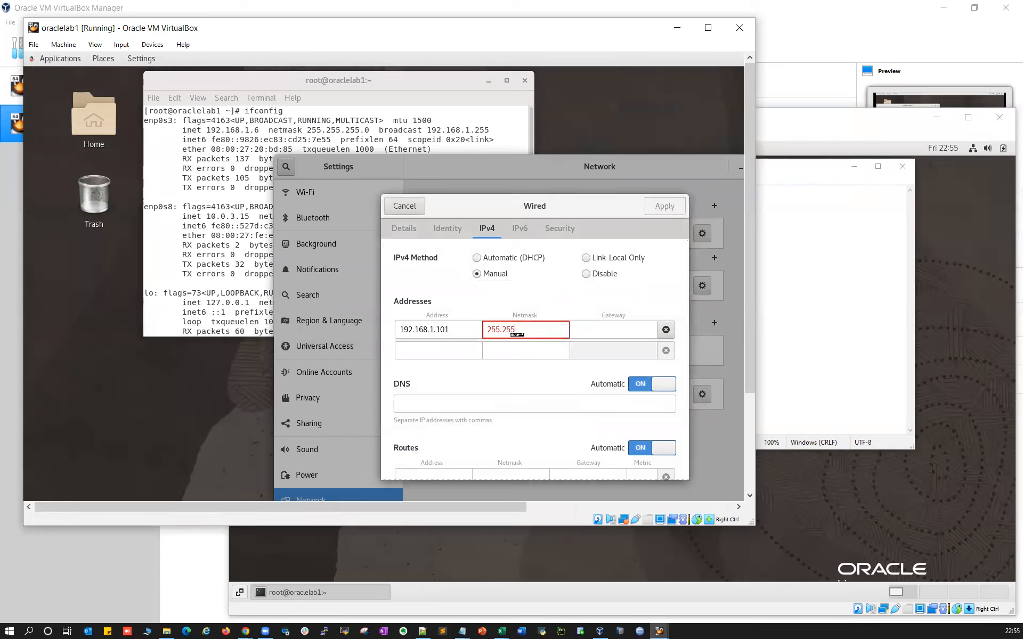
{"action": "type", "text": ".255.0"}
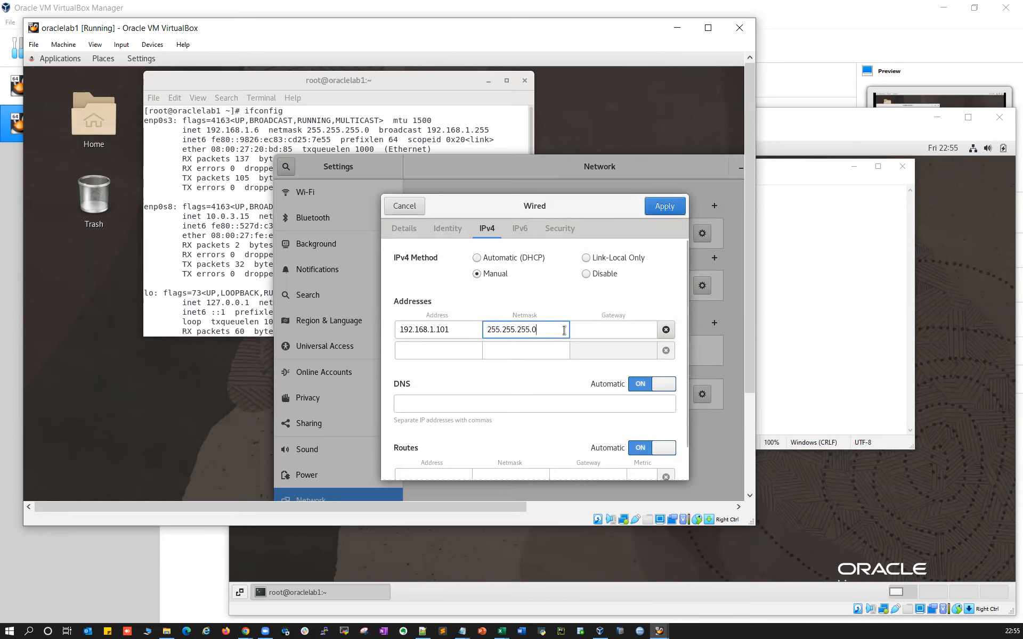
{"action": "left_click", "coordinate": [601, 330]}
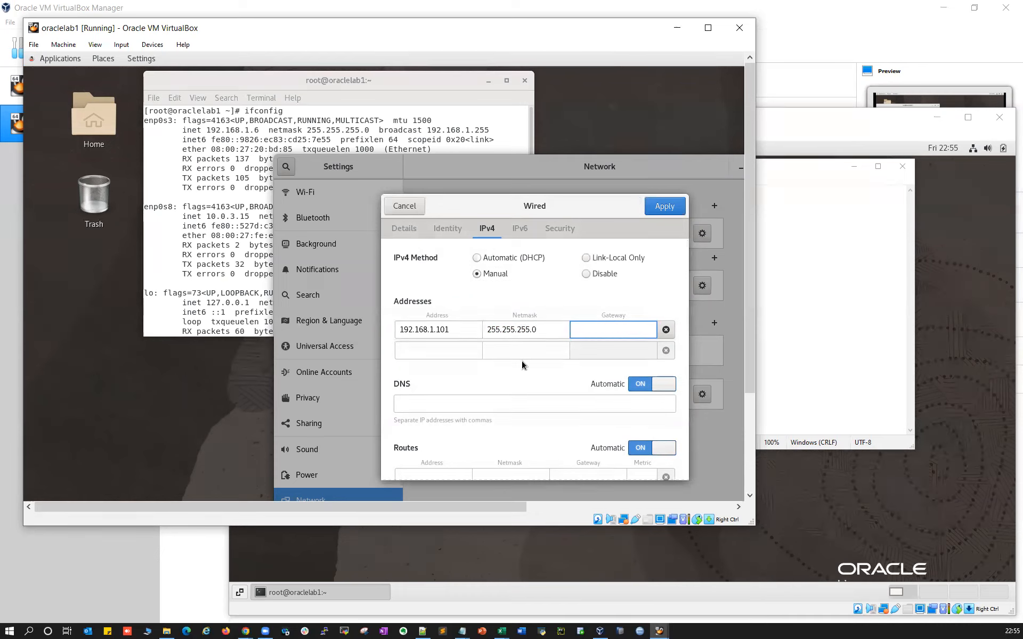
{"action": "left_click", "coordinate": [407, 329]}
{"action": "left_click_drag", "start_coordinate": [400, 329], "coordinate": [436, 329]}
{"action": "key", "text": "ctrl+c"}
{"action": "left_click", "coordinate": [594, 335]}
{"action": "key", "text": "ctrl+v"}
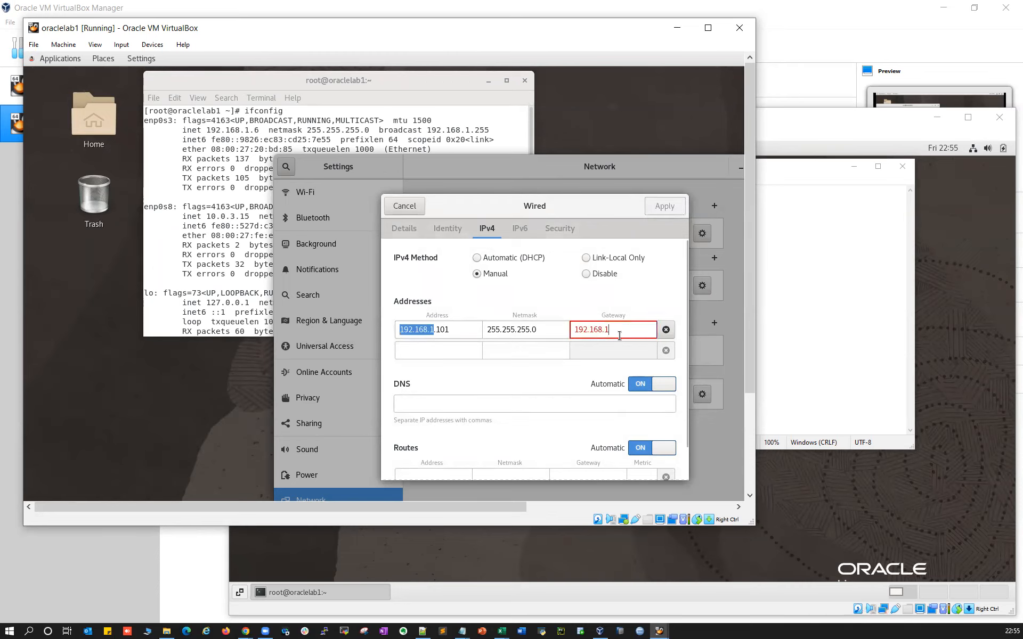
{"action": "type", "text": ".1"}
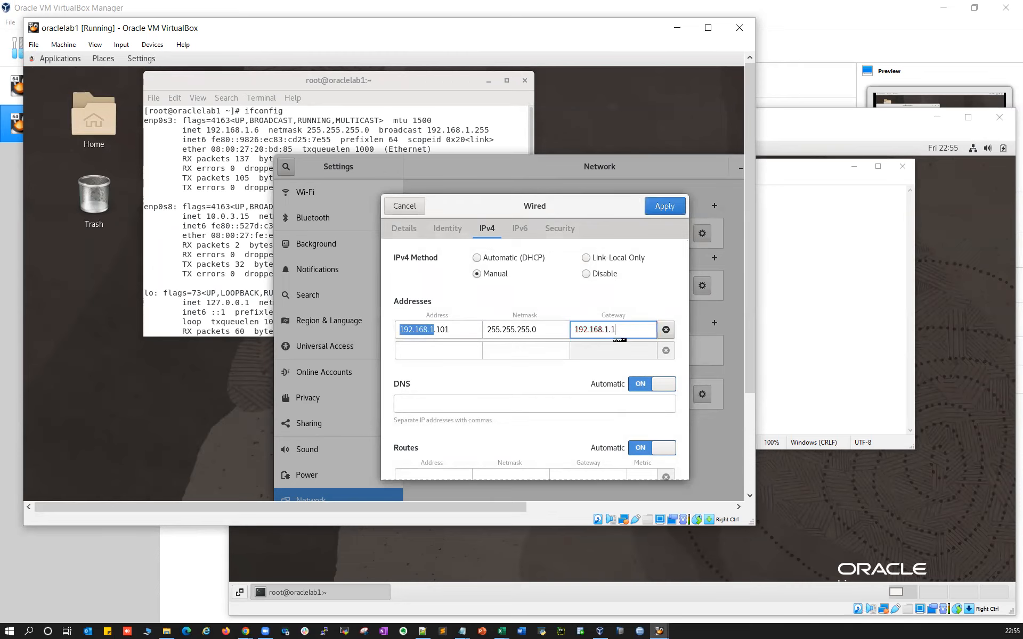
Step: Apply the enp0s3 settings and restart the connection by turning it off and on again
{"action": "left_click", "coordinate": [664, 206]}
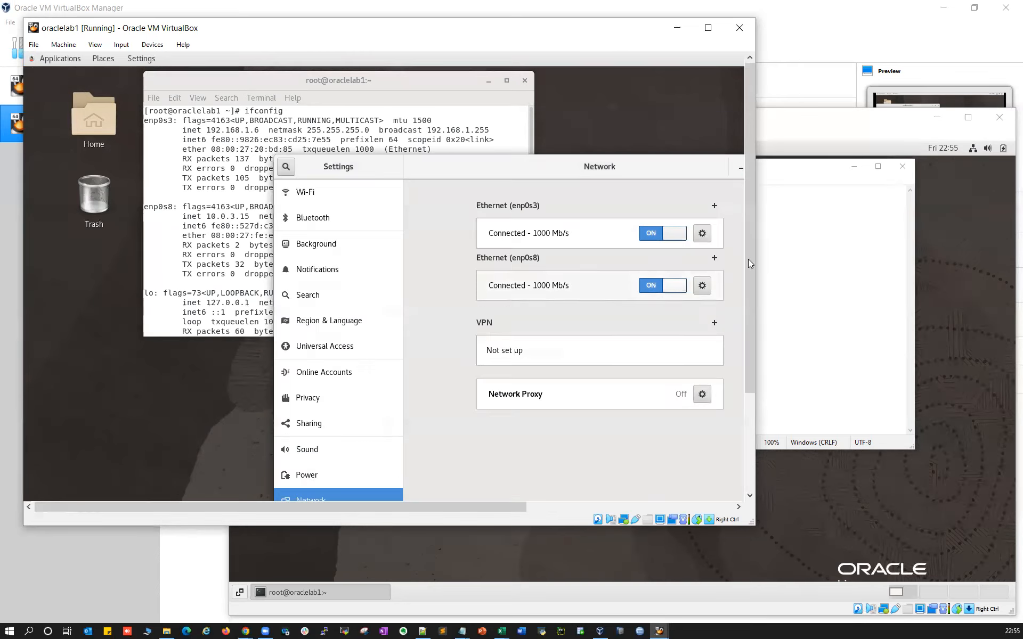
{"action": "left_click", "coordinate": [660, 236]}
{"action": "left_click", "coordinate": [670, 233]}
Step: Assign the MAC address 08:00:27:FE:E0:CB (enp0s8) to the enp0s8 connection profile on oraclelab1
{"action": "left_click", "coordinate": [701, 288]}
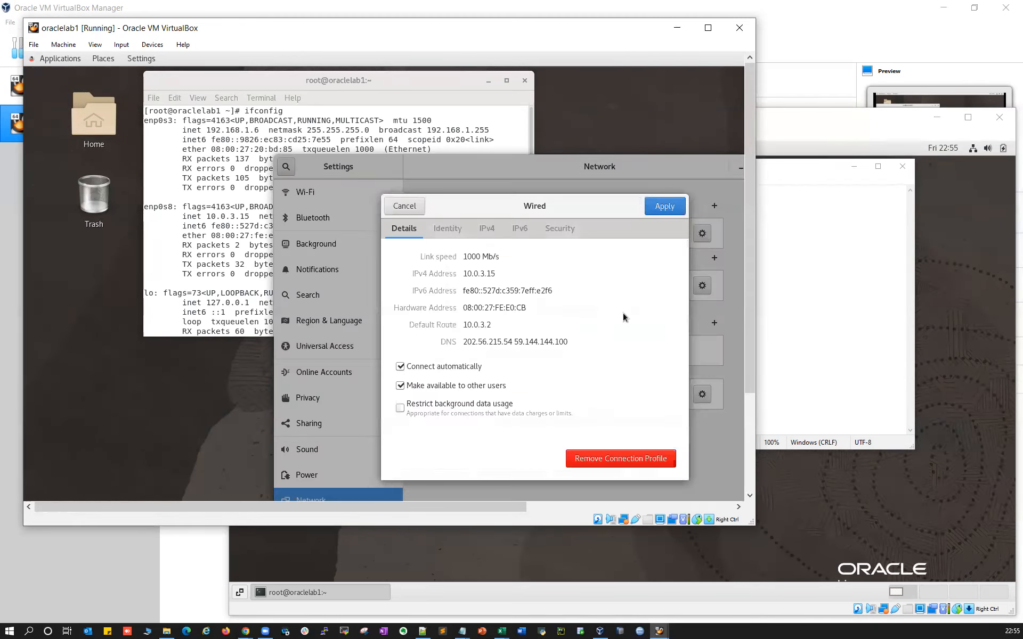
{"action": "left_click", "coordinate": [446, 236]}
{"action": "left_click", "coordinate": [649, 277]}
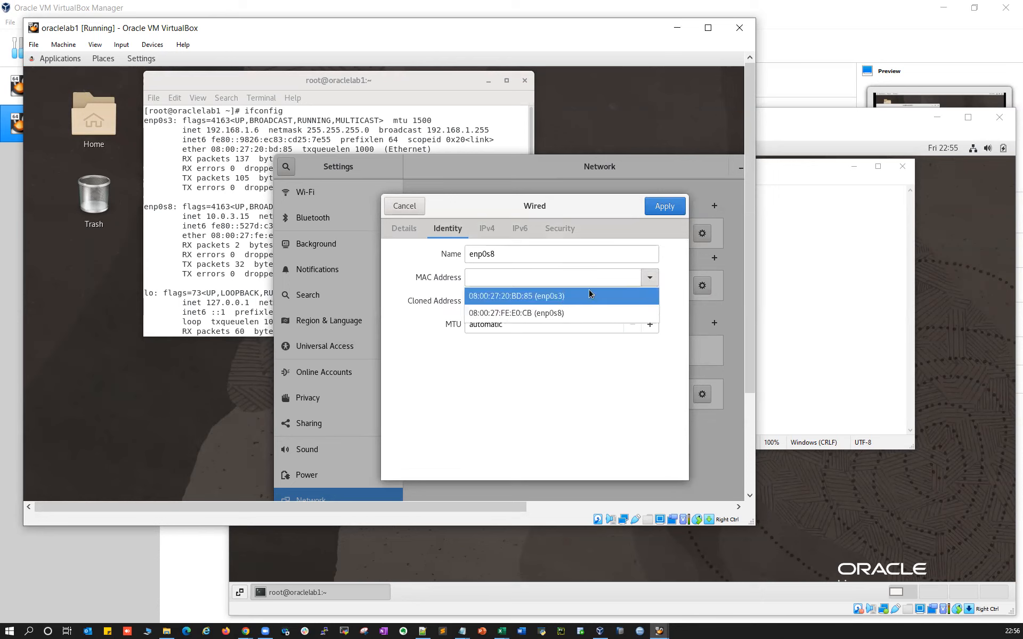
{"action": "left_click", "coordinate": [523, 314]}
Step: Set the enp0s8 IPv4 method to Manual with oraclelab1's private address 192.168.2.101 copied from the Notepad hosts list
{"action": "left_click", "coordinate": [486, 231]}
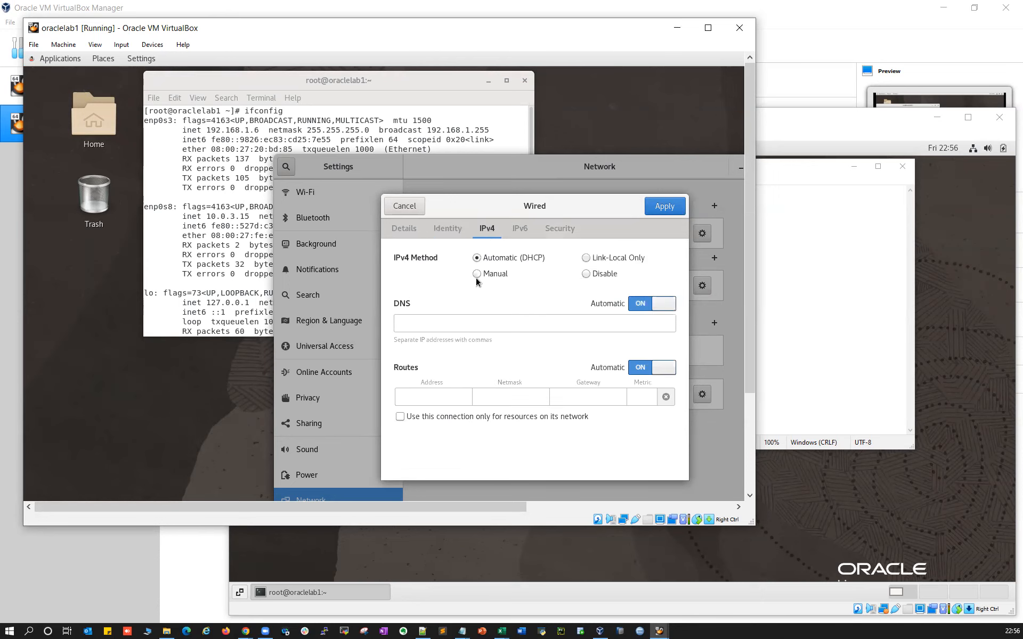
{"action": "left_click", "coordinate": [477, 274]}
{"action": "left_click", "coordinate": [458, 330]}
{"action": "key", "text": "alt+Tab"}
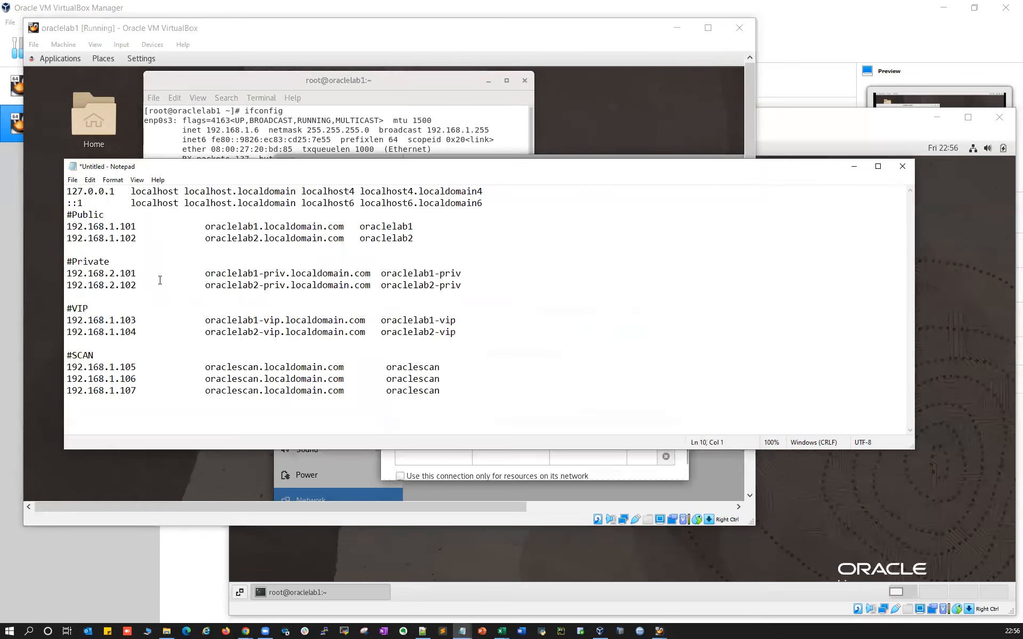
{"action": "left_click_drag", "start_coordinate": [160, 280], "coordinate": [64, 279]}
{"action": "left_click", "coordinate": [609, 140]}
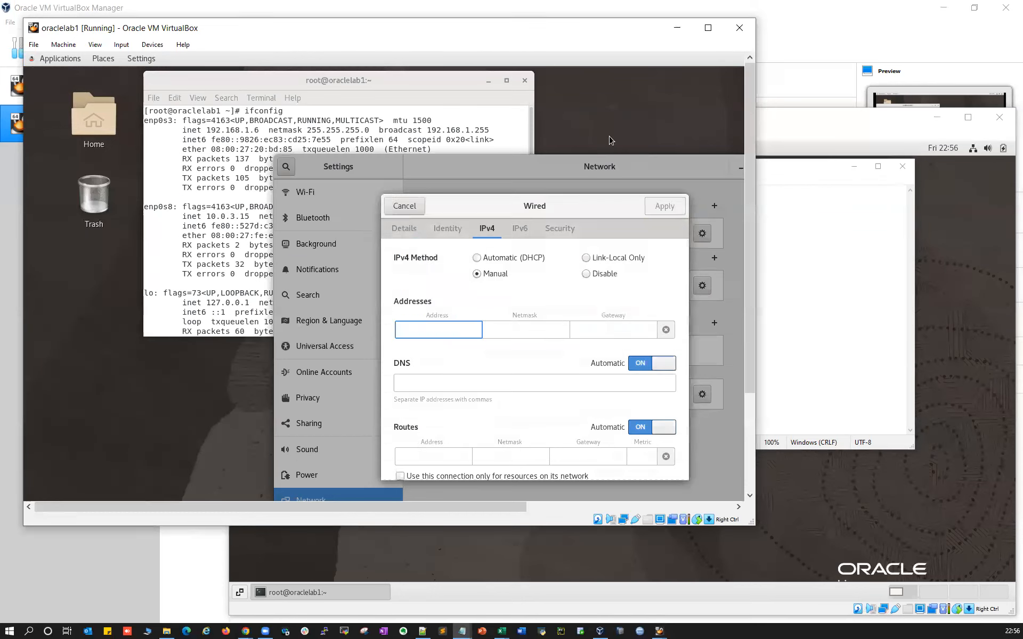
{"action": "left_click", "coordinate": [448, 329]}
{"action": "key", "text": "ctrl+v"}
Step: Give oraclelab1's enp0s8 address the netmask 255.255.255.0 without a gateway, then apply the settings and restart the connection
{"action": "left_click", "coordinate": [519, 330]}
{"action": "type", "text": "2"}
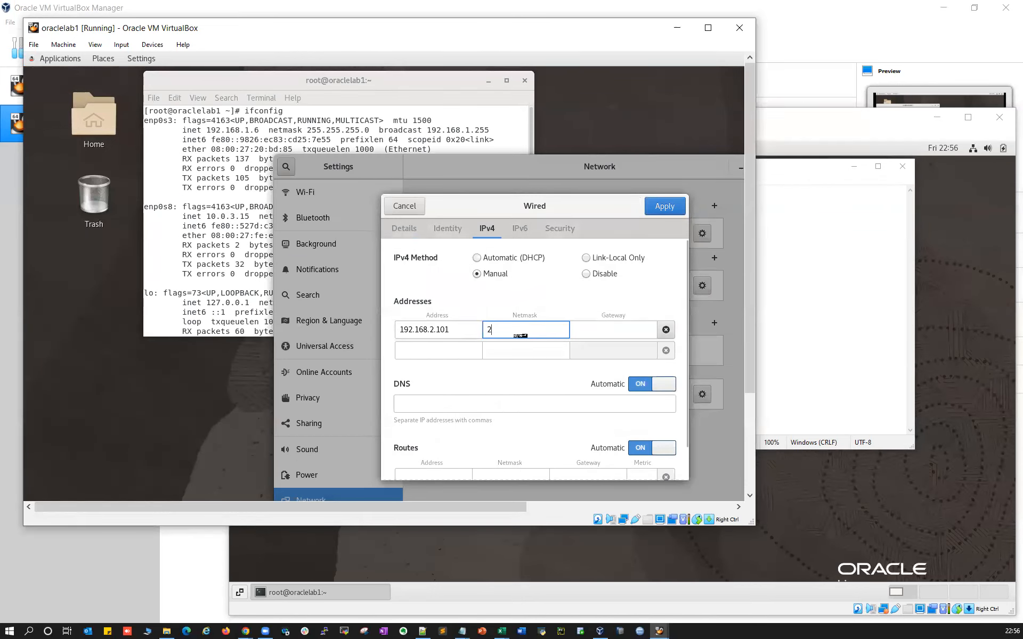
{"action": "type", "text": "55.255.255.0"}
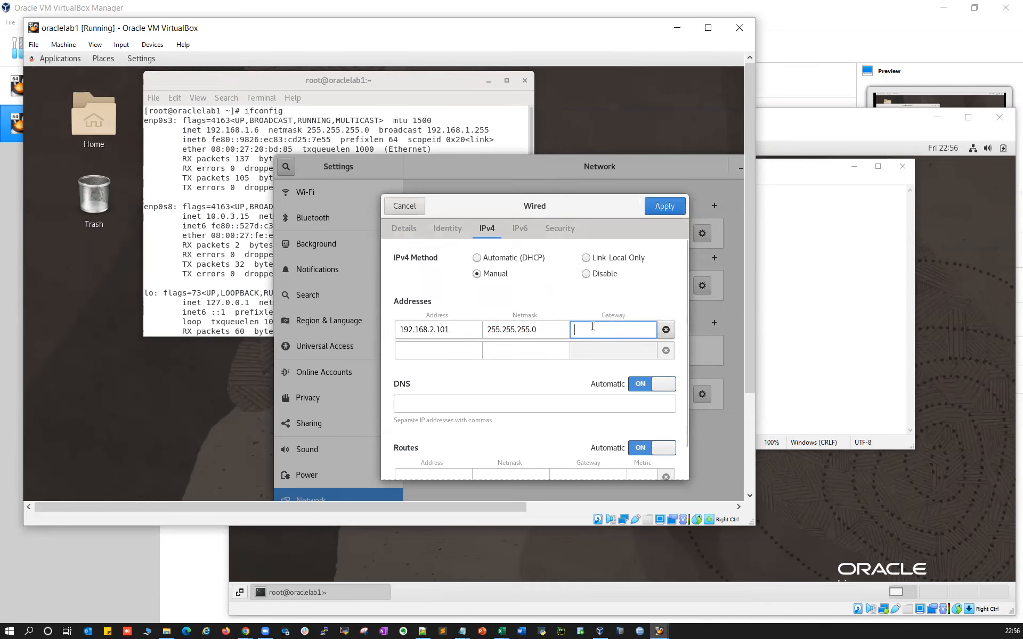
{"action": "left_click", "coordinate": [655, 207]}
{"action": "left_click", "coordinate": [667, 286]}
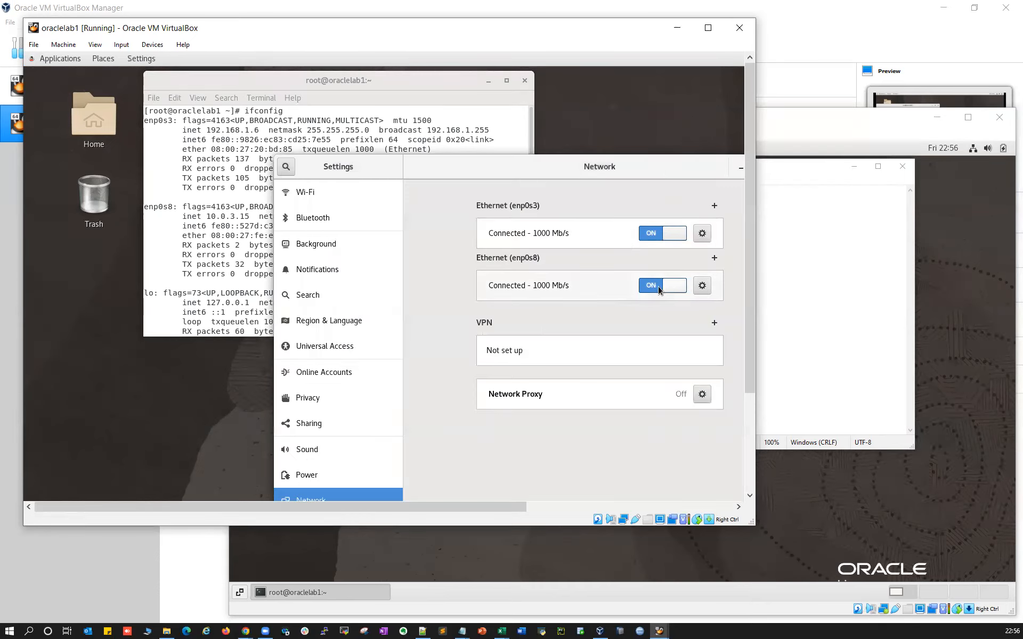
{"action": "left_click", "coordinate": [676, 289]}
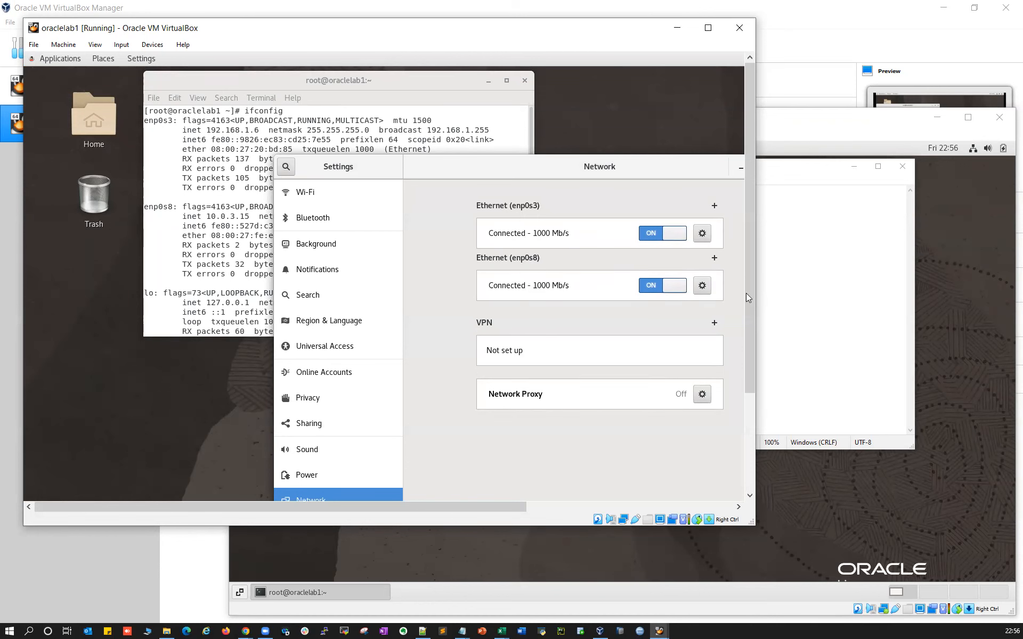
Step: Copy oraclelab2's public address 192.168.1.102 from the Notepad hosts list
{"action": "left_click", "coordinate": [788, 288]}
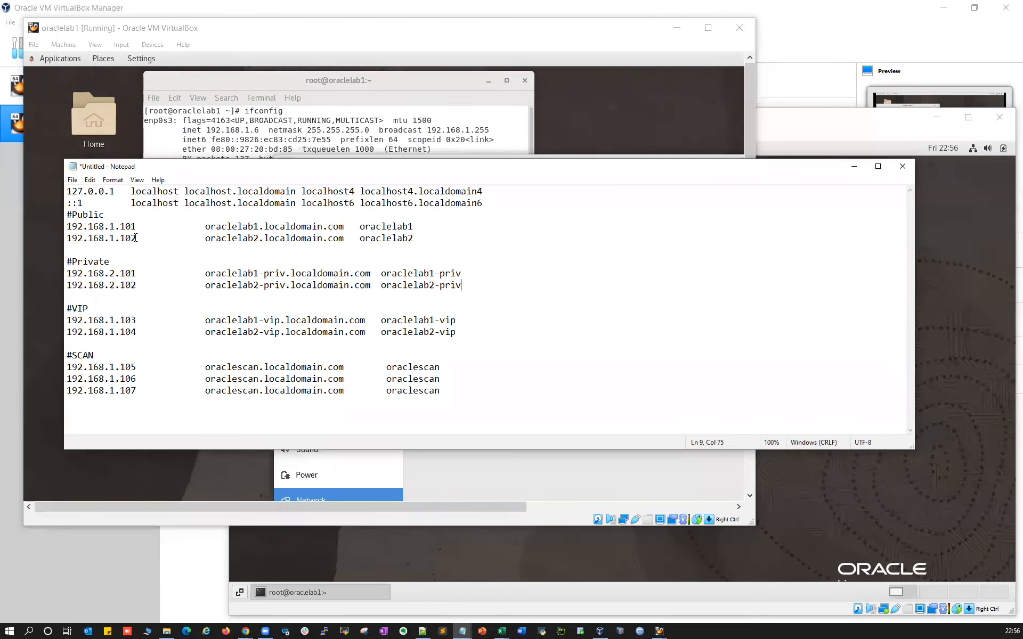
{"action": "left_click_drag", "start_coordinate": [135, 238], "coordinate": [66, 238]}
{"action": "key", "text": "ctrl+c"}
Step: Switch to the oraclelab2 virtual machine and assign the MAC address 08:00:27:EB:12:8D (enp0s3) to its enp0s3 profile in the network settings
{"action": "left_click", "coordinate": [887, 134]}
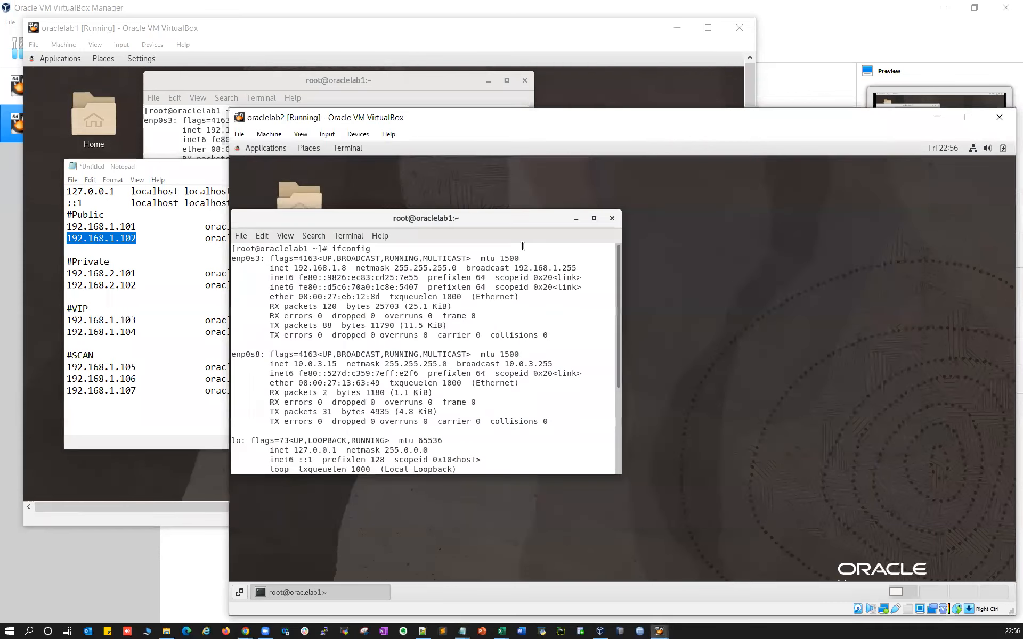
{"action": "left_click", "coordinate": [261, 149]}
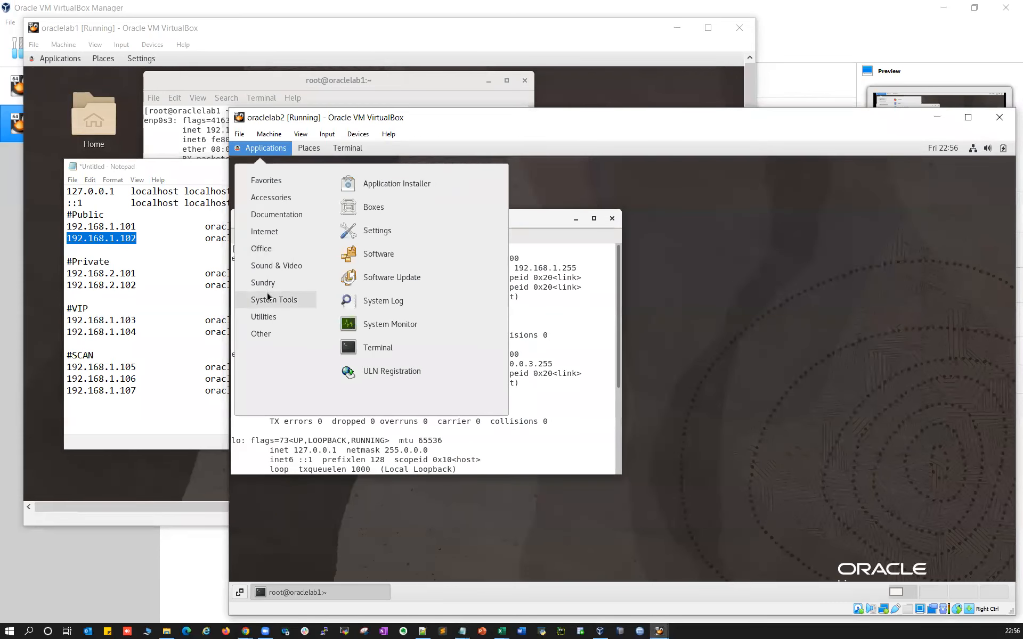
{"action": "left_click", "coordinate": [373, 231]}
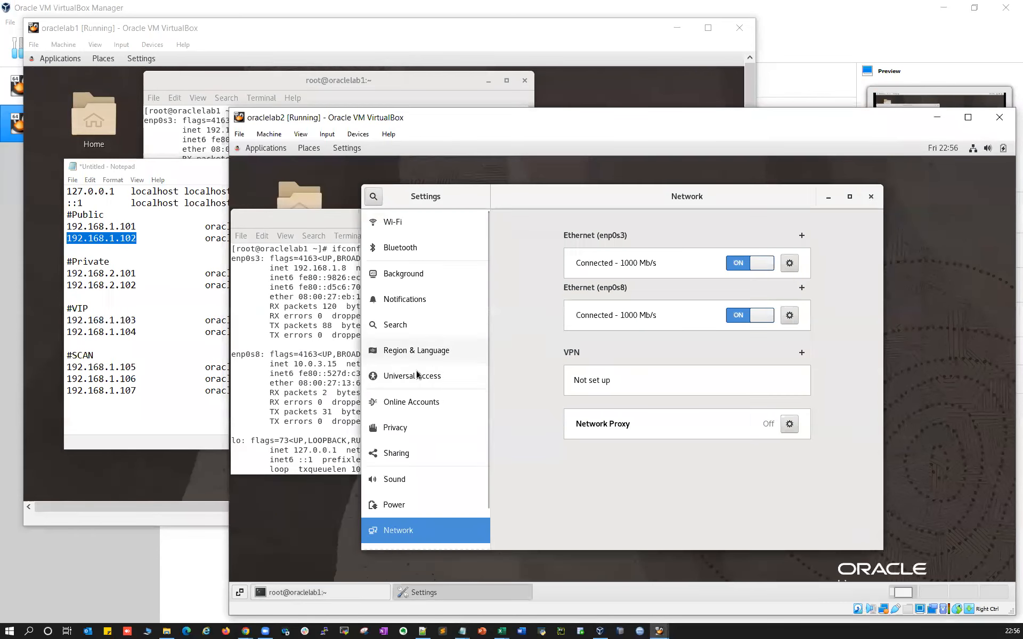
{"action": "left_click", "coordinate": [788, 264]}
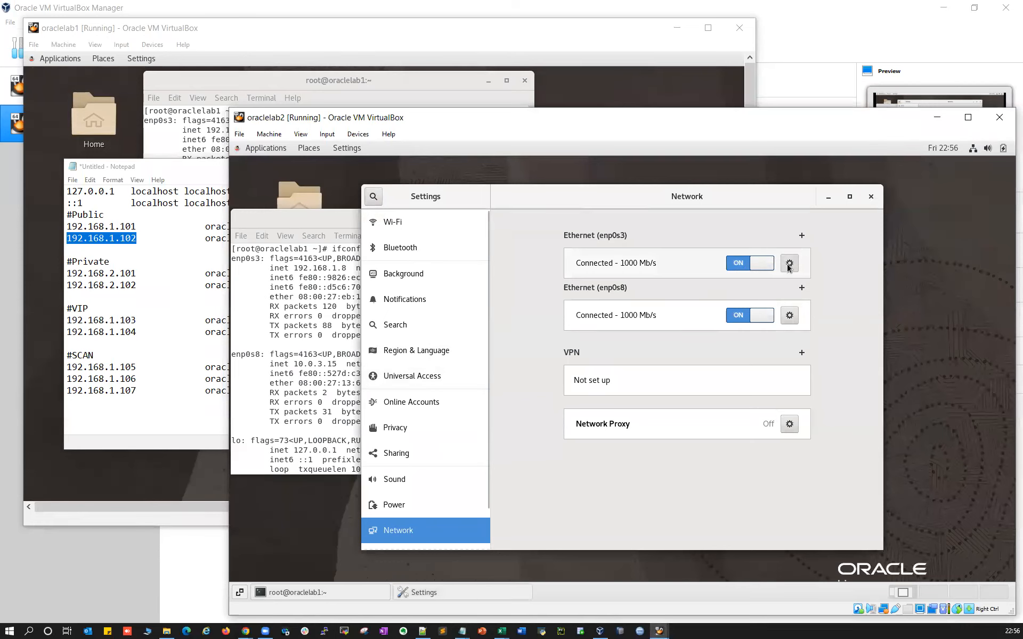
{"action": "left_click", "coordinate": [535, 259]}
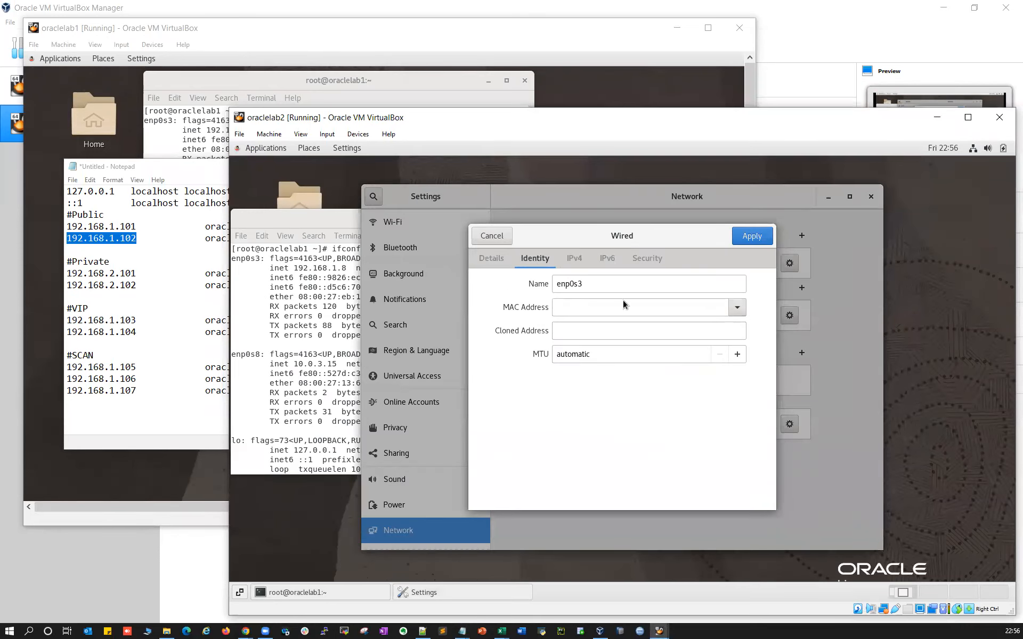
{"action": "left_click", "coordinate": [737, 308]}
{"action": "left_click", "coordinate": [604, 324]}
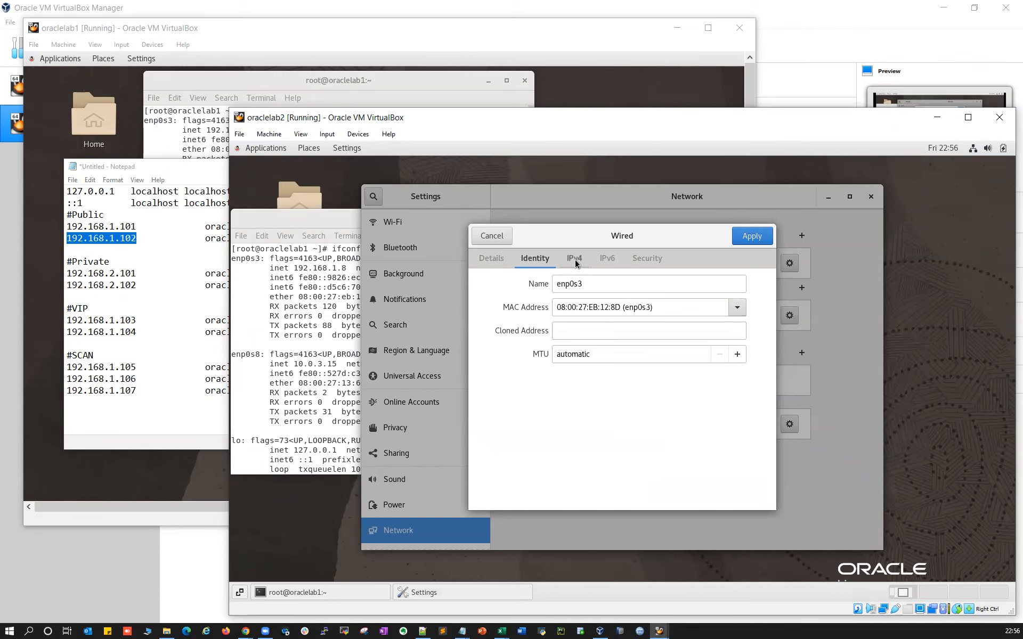
Step: Set oraclelab2's enp0s3 IPv4 method to Manual with the copied public address 192.168.1.102
{"action": "left_click", "coordinate": [574, 259]}
{"action": "left_click", "coordinate": [564, 304]}
{"action": "left_click", "coordinate": [530, 359]}
{"action": "key", "text": "ctrl+v"}
Step: Give oraclelab2's enp0s3 address the netmask 255.255.255.0 and gateway 192.168.1.1, then apply the settings and restart the connection
{"action": "left_click", "coordinate": [596, 361]}
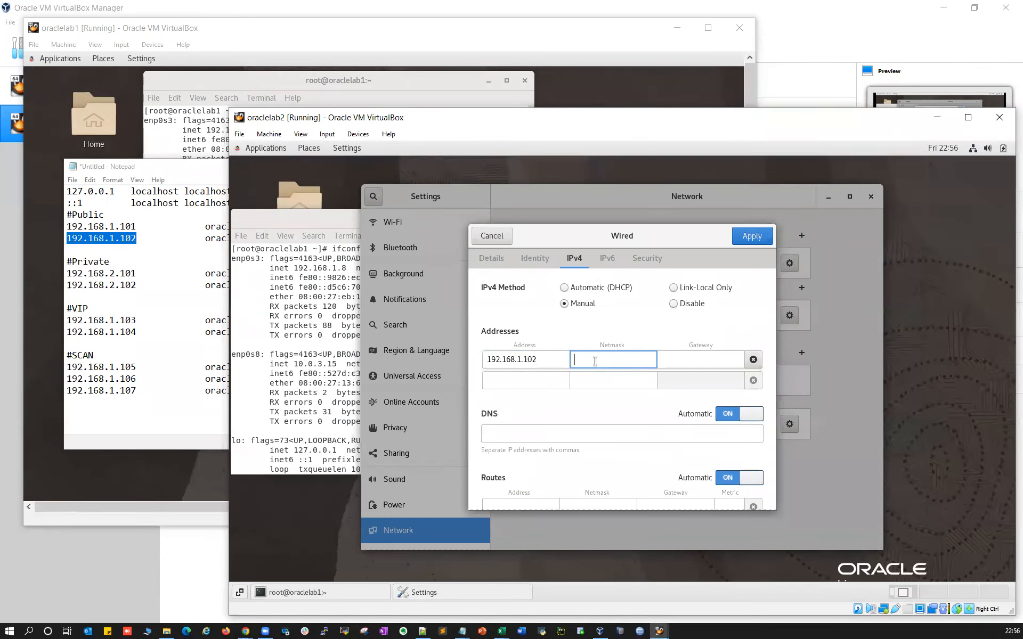
{"action": "type", "text": "255.255.255.0"}
{"action": "left_click", "coordinate": [665, 359]}
{"action": "key", "text": "ctrl+v"}
{"action": "left_click_drag", "start_coordinate": [712, 361], "coordinate": [700, 361]}
{"action": "key", "text": "BackSpace"}
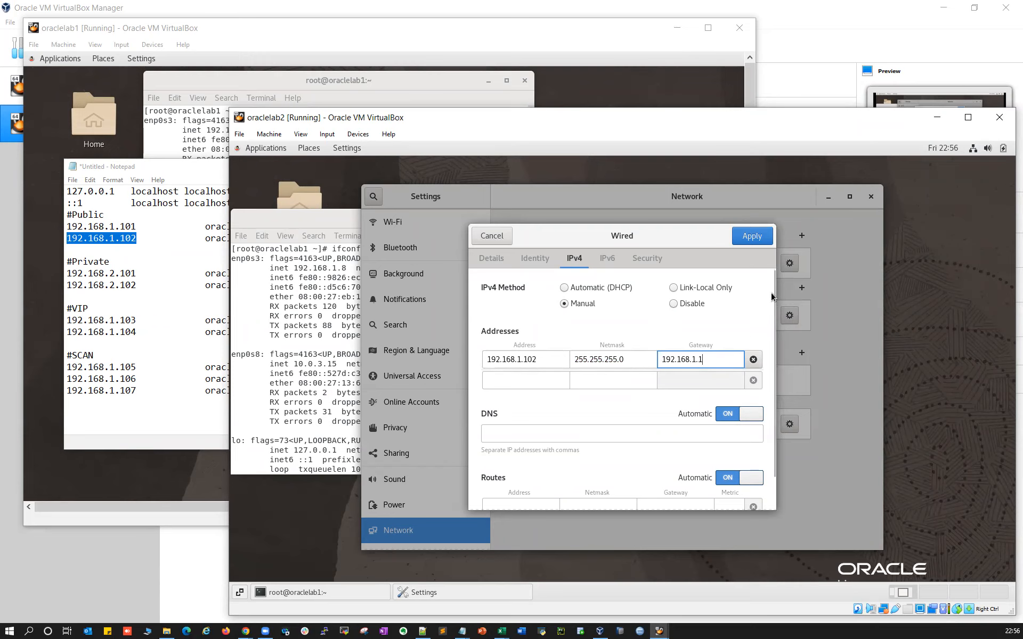
{"action": "left_click", "coordinate": [752, 236]}
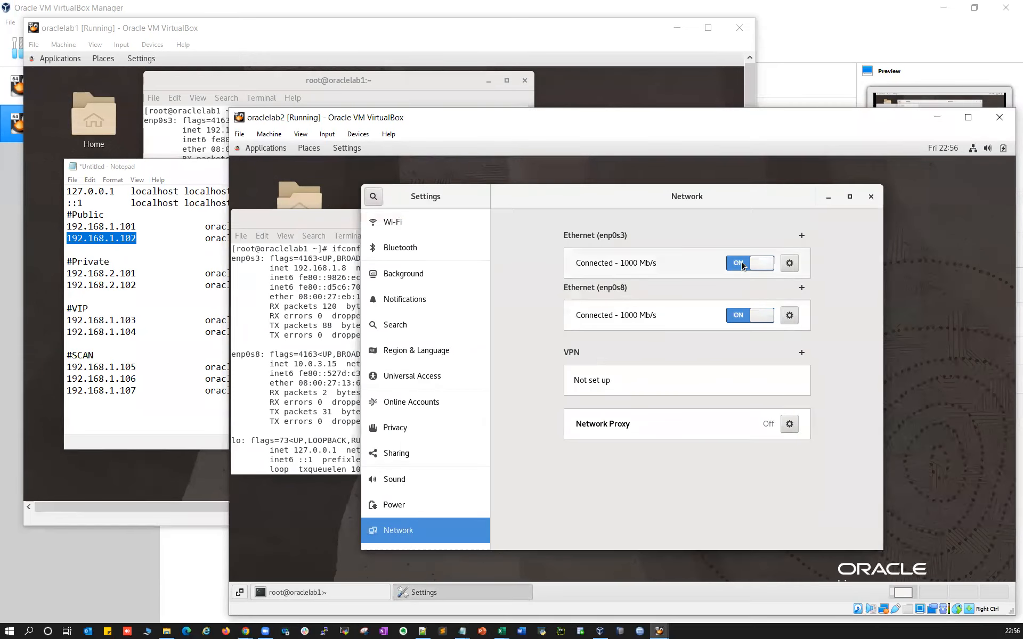
{"action": "left_click", "coordinate": [759, 265]}
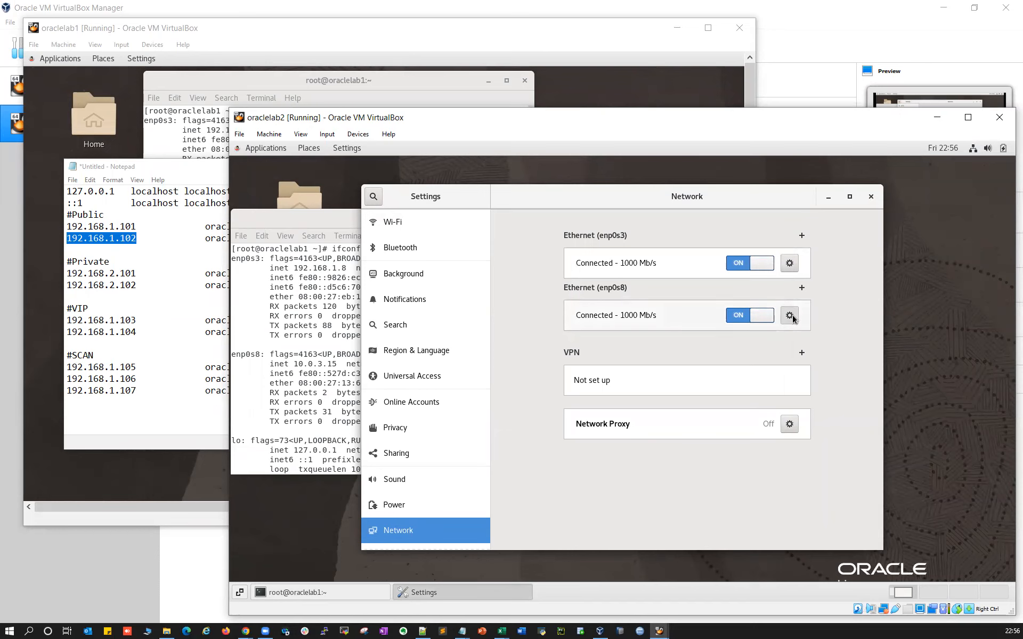
Step: Assign the MAC address 08:00:27:13:63:49 (enp0s8) to oraclelab2's enp0s8 connection profile
{"action": "left_click", "coordinate": [790, 315]}
{"action": "left_click", "coordinate": [537, 261]}
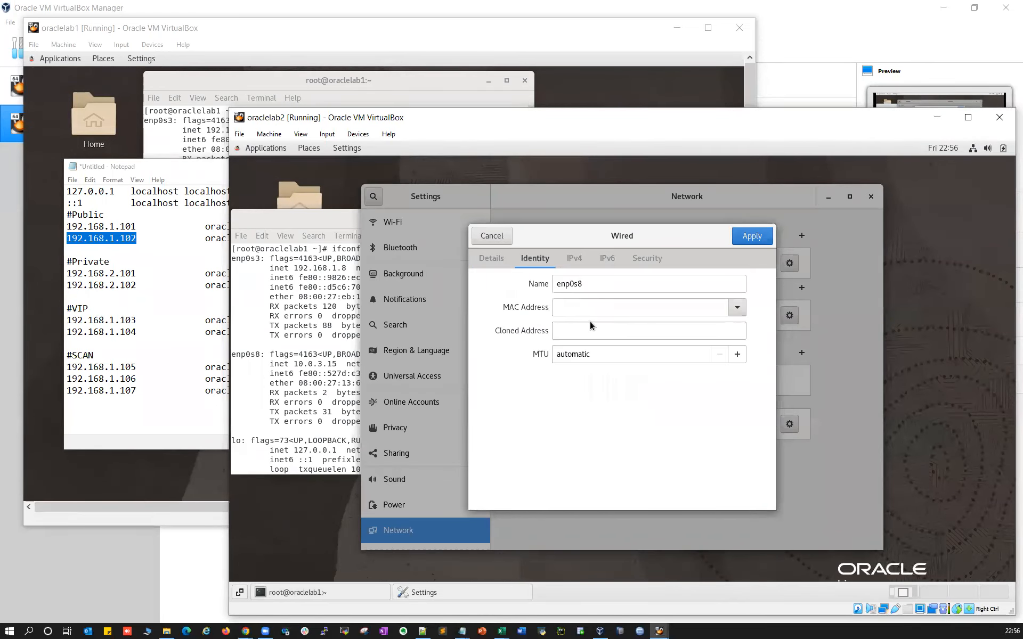
{"action": "left_click", "coordinate": [737, 307]}
{"action": "left_click", "coordinate": [589, 346]}
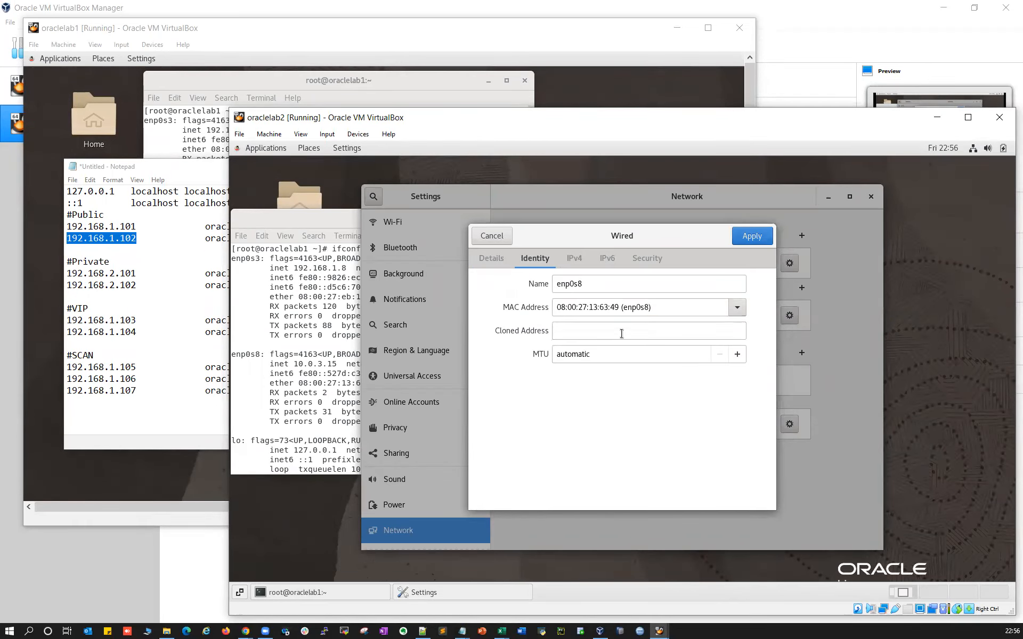
Step: Set oraclelab2's enp0s8 IPv4 method to Manual with the private address 192.168.2.102 copied from the Notepad hosts list
{"action": "left_click", "coordinate": [573, 260]}
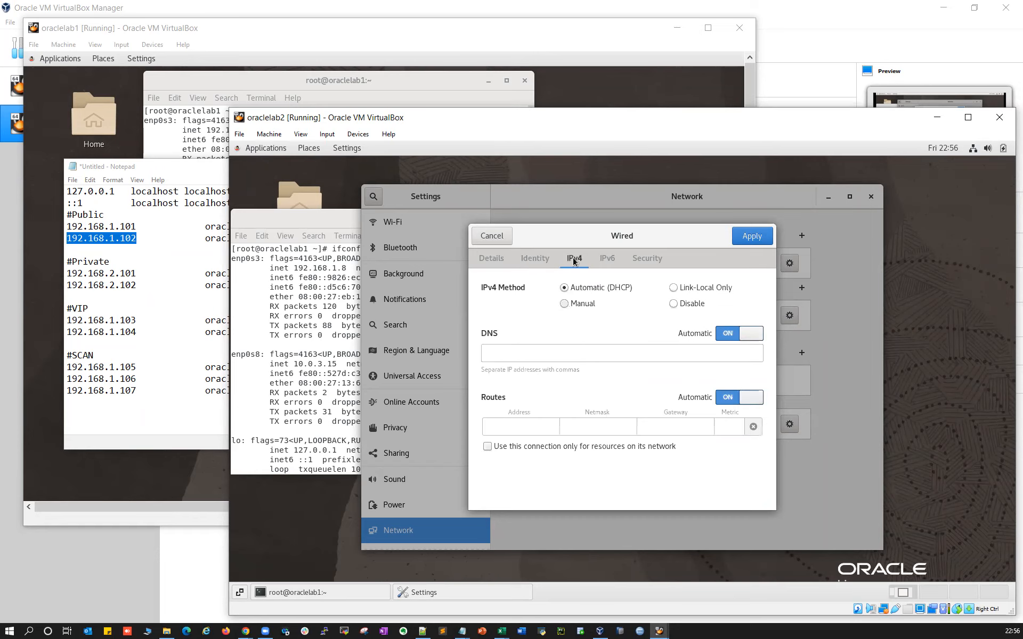
{"action": "left_click", "coordinate": [564, 305]}
{"action": "left_click", "coordinate": [535, 361]}
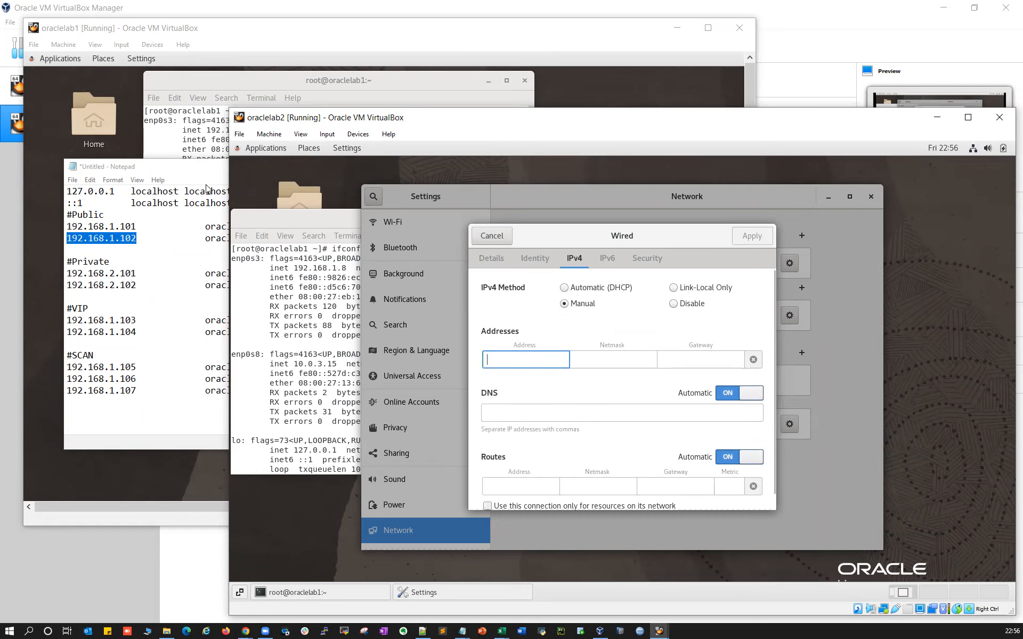
{"action": "left_click", "coordinate": [132, 238]}
{"action": "left_click_drag", "start_coordinate": [137, 286], "coordinate": [70, 288]}
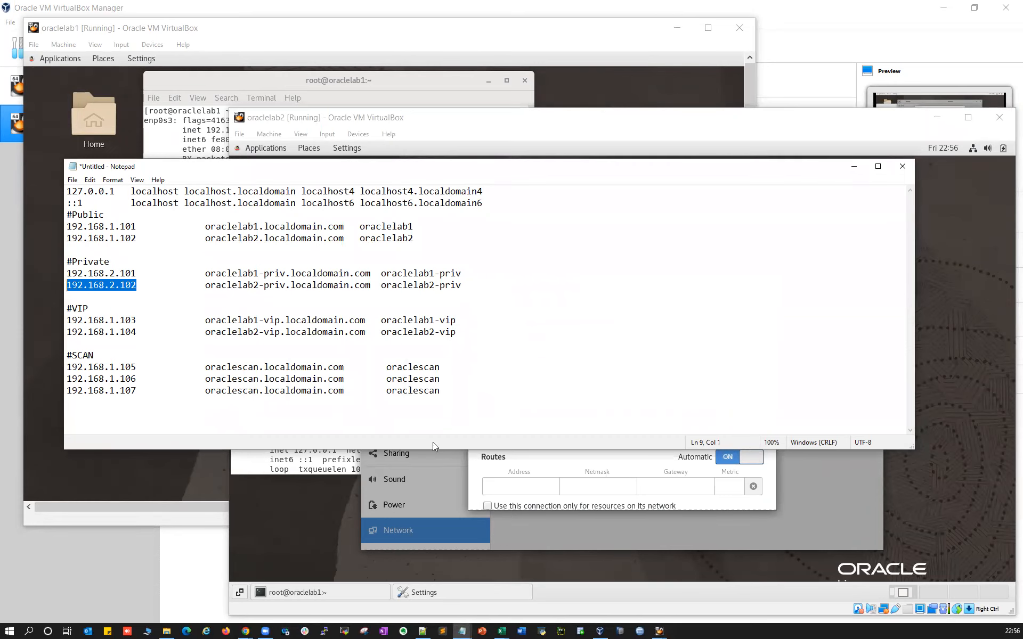
{"action": "left_click", "coordinate": [828, 504]}
{"action": "type", "text": "192.168.2.102"}
Step: Give oraclelab2's enp0s8 address the netmask 255.255.255.0 without a gateway, then apply the settings and restart the connection
{"action": "left_click", "coordinate": [605, 361]}
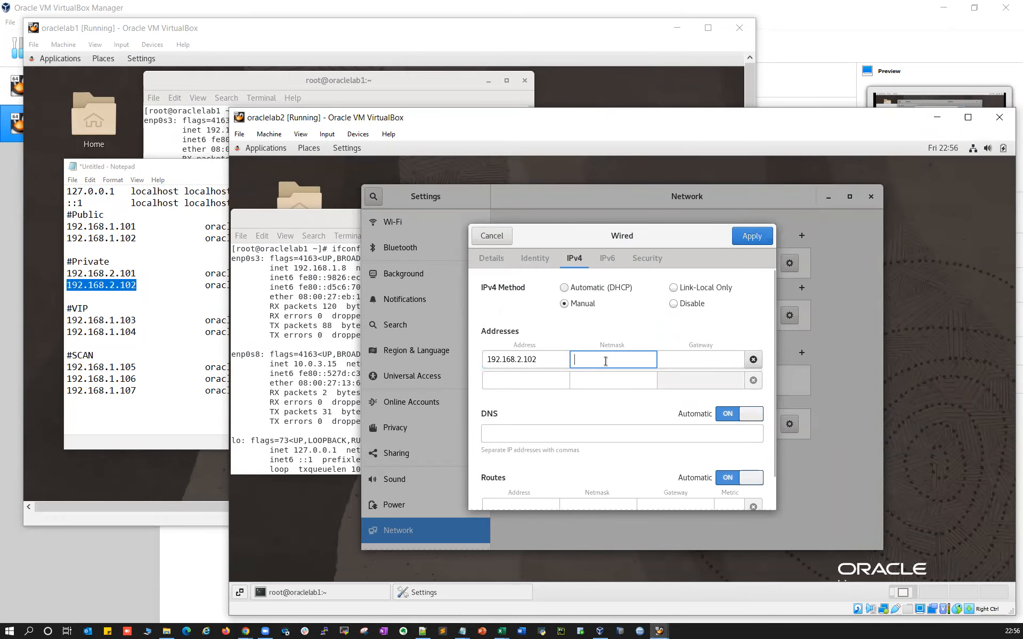
{"action": "type", "text": "255.255"}
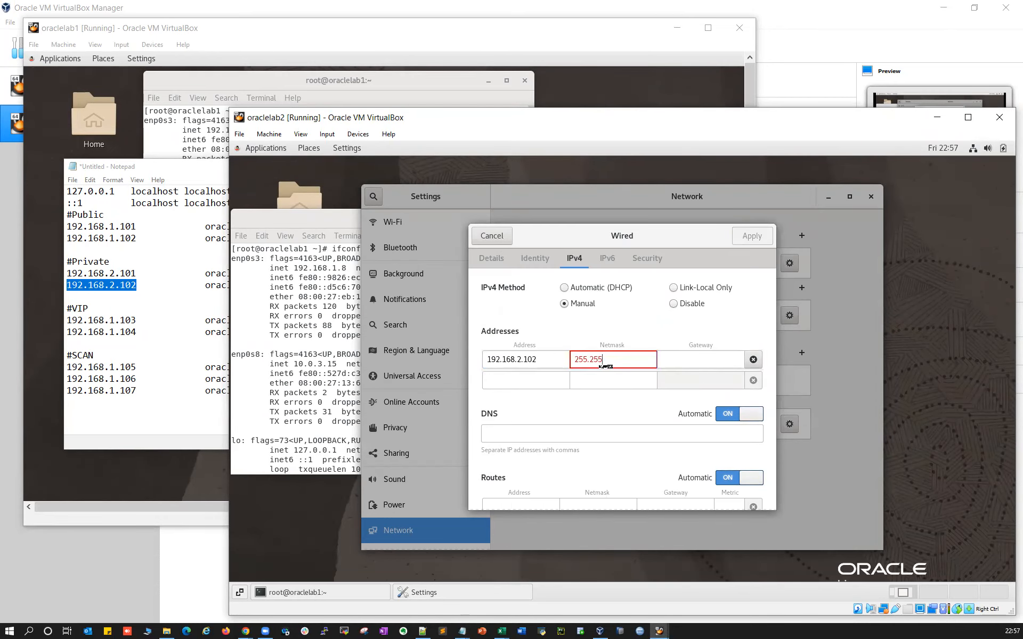
{"action": "type", "text": ".255.0"}
{"action": "left_click", "coordinate": [697, 356]}
{"action": "left_click", "coordinate": [751, 239]}
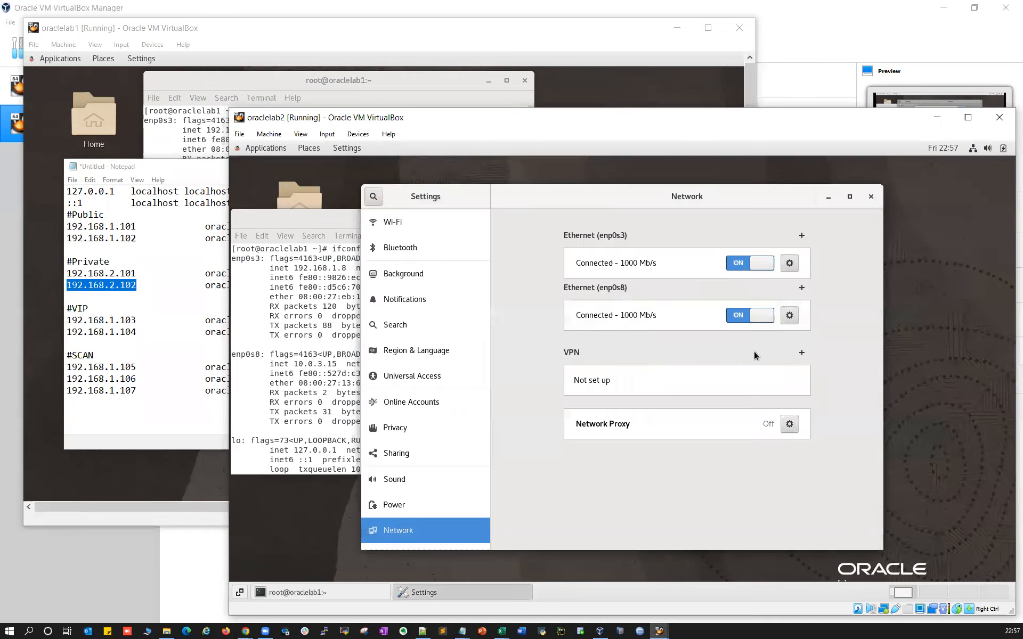
{"action": "left_click", "coordinate": [761, 316]}
{"action": "left_click", "coordinate": [761, 316]}
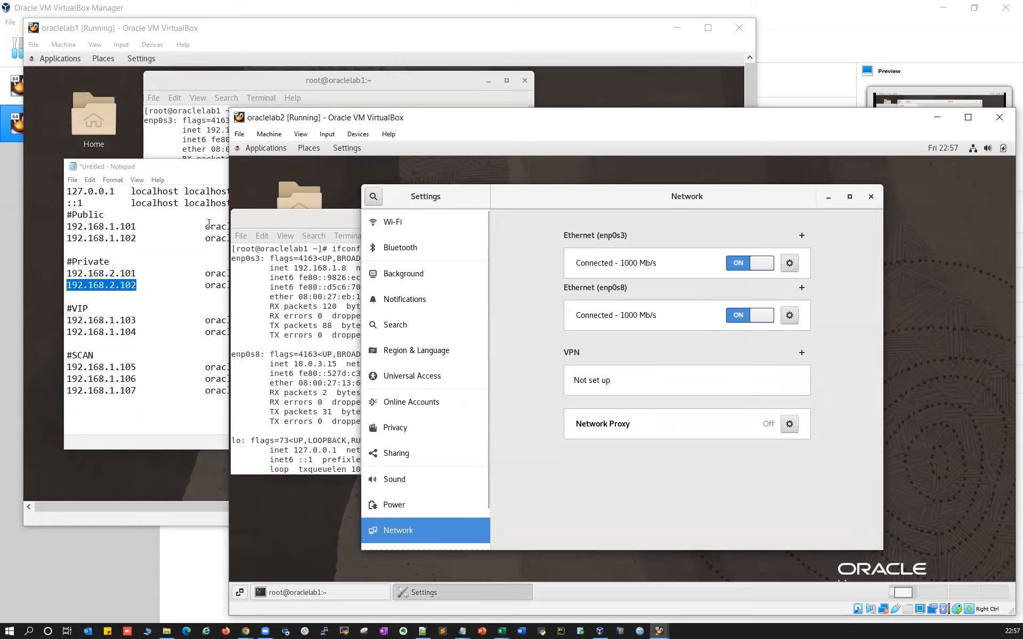
Step: Check the network interface addresses in oraclelab1's terminal with ifconfig and ip addr
{"action": "left_click", "coordinate": [189, 151]}
{"action": "scroll", "coordinate": [212, 201], "scroll_direction": "down", "scroll_amount": 5}
{"action": "type", "text": "ifconfig"}
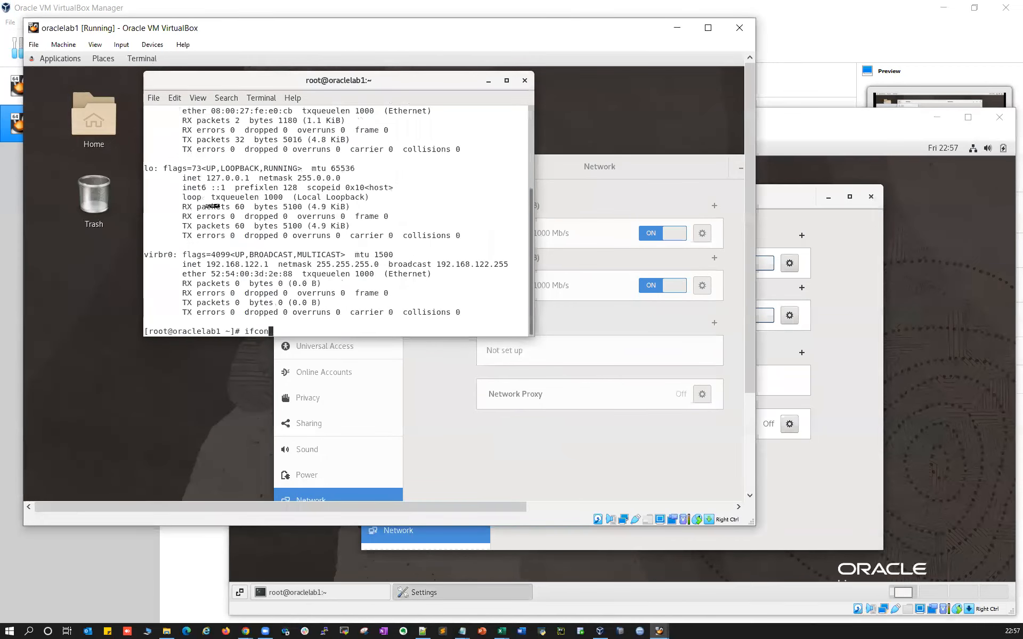
{"action": "key", "text": "Return"}
{"action": "type", "text": "ip "}
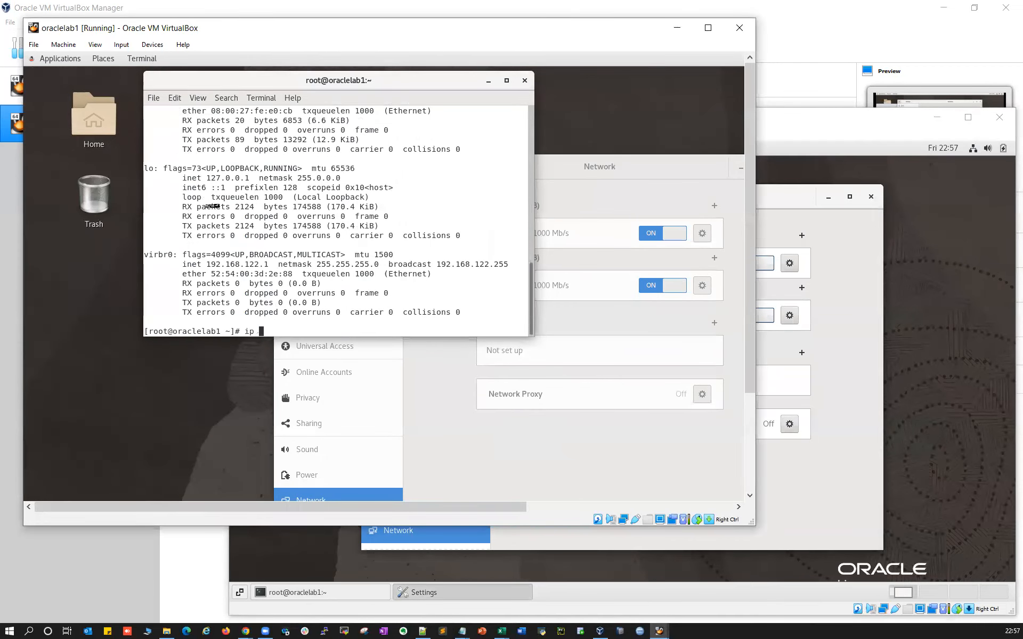
{"action": "type", "text": "addr"}
{"action": "key", "text": "Return"}
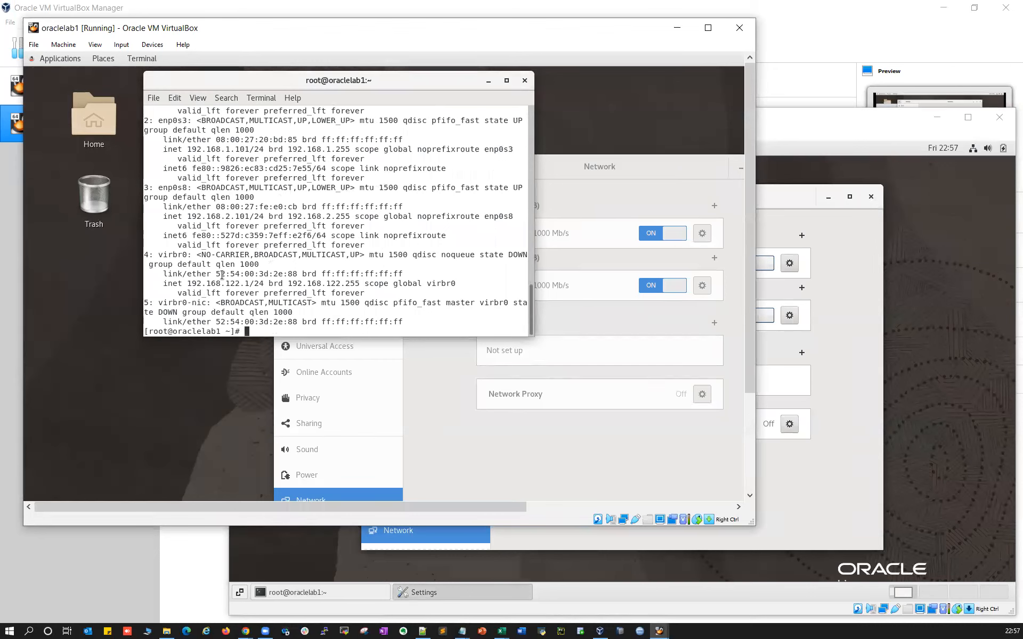
{"action": "scroll", "coordinate": [225, 271], "scroll_direction": "up", "scroll_amount": 3}
{"action": "scroll", "coordinate": [236, 260], "scroll_direction": "down", "scroll_amount": 5}
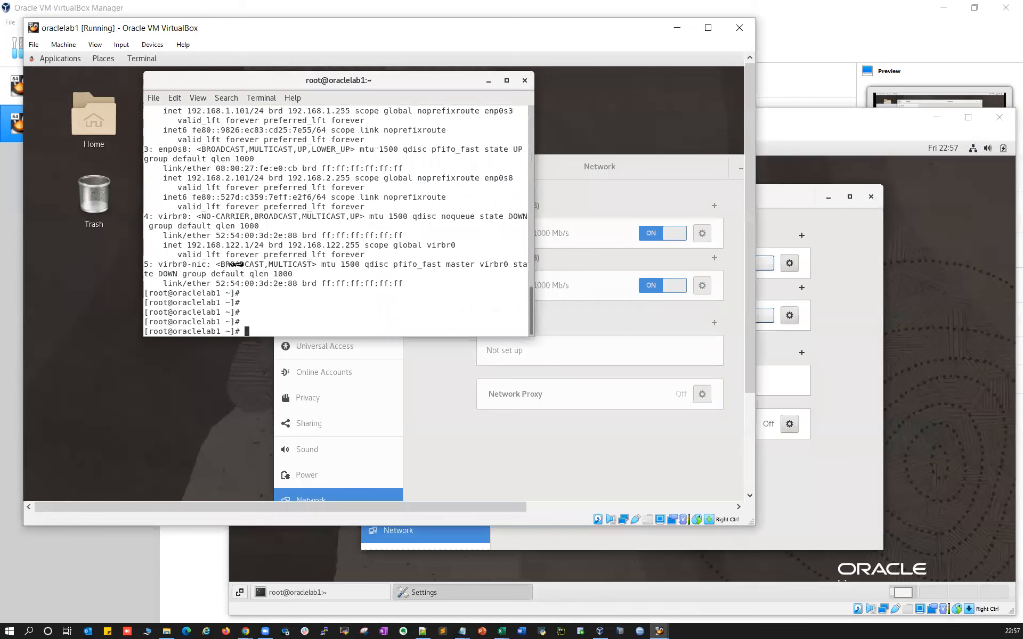
Step: Run ifconfig again on oraclelab1 and examine the enp0s3 and enp0s8 addresses in its output
{"action": "type", "text": "ifconfig"}
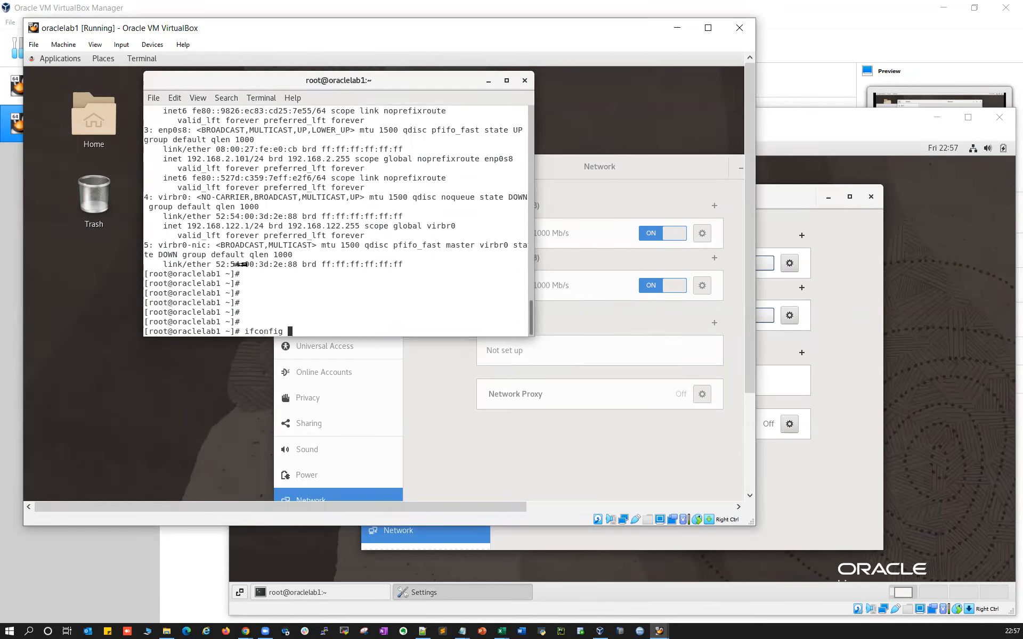
{"action": "key", "text": "Return"}
{"action": "scroll", "coordinate": [241, 265], "scroll_direction": "up", "scroll_amount": 9}
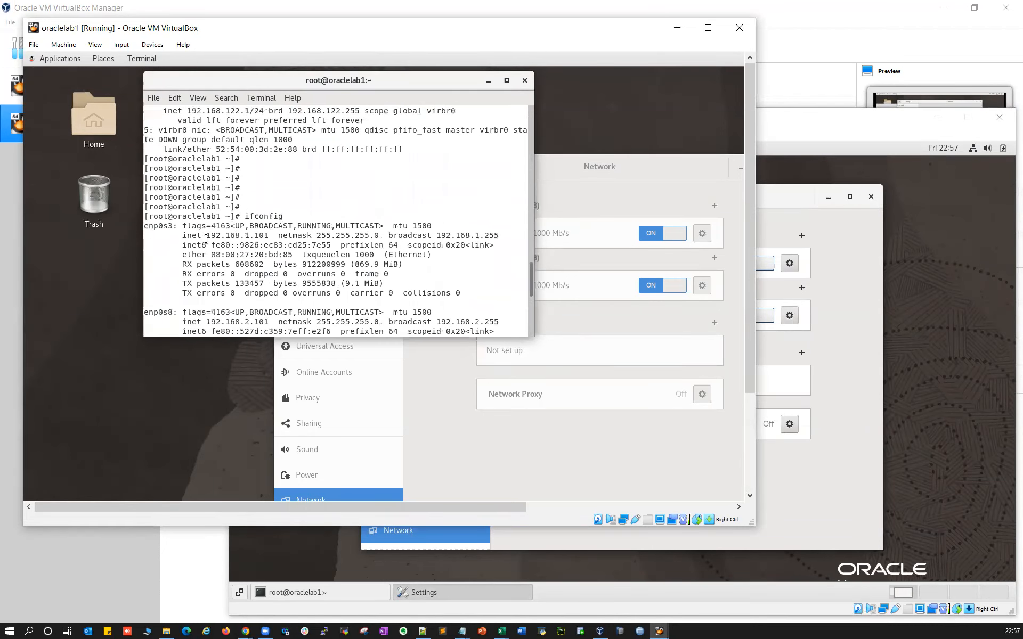
Step: Compare the enp0s3 and enp0s8 IPv4 addresses in oraclelab1's existing ifconfig output
{"action": "left_click_drag", "start_coordinate": [215, 235], "coordinate": [257, 236]}
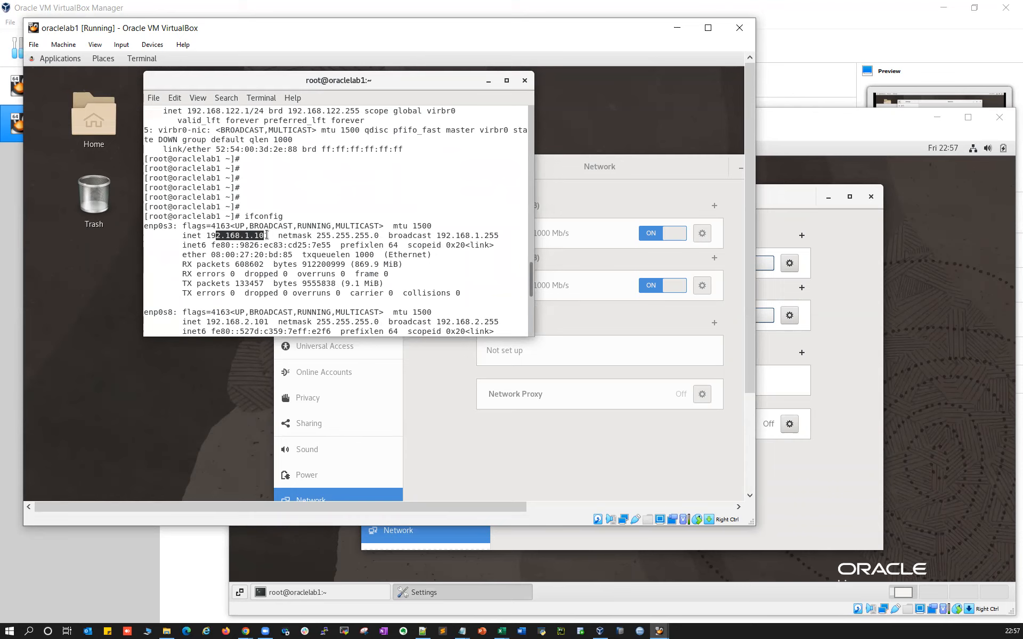
{"action": "scroll", "coordinate": [267, 280], "scroll_direction": "down", "scroll_amount": 1}
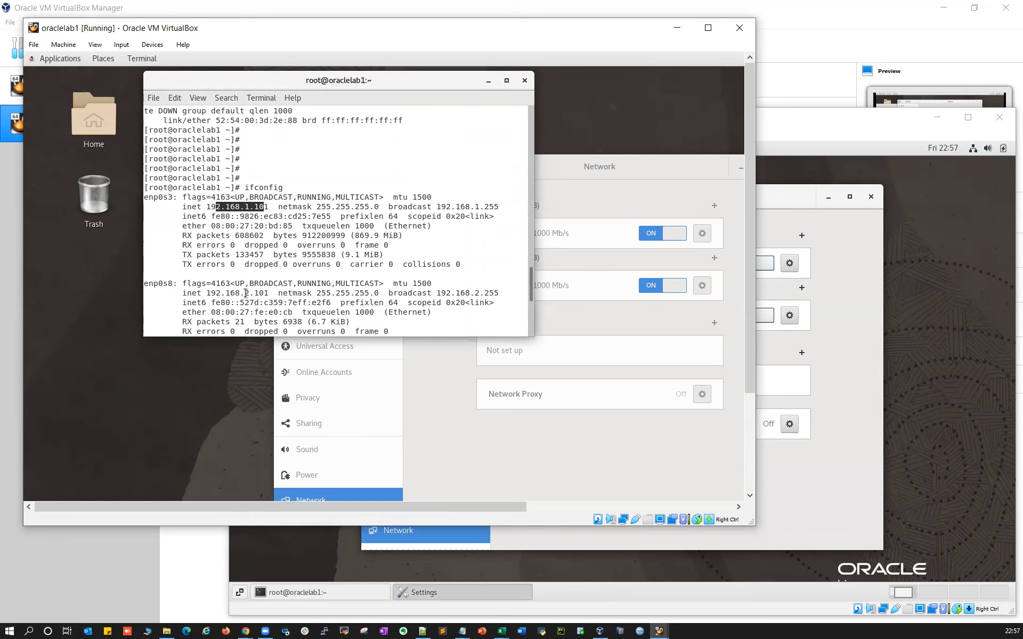
{"action": "left_click_drag", "start_coordinate": [246, 293], "coordinate": [269, 293]}
Step: Run ifconfig in oraclelab2's terminal and check the IPv4 addresses of enp0s3 and enp0s8
{"action": "left_click", "coordinate": [876, 324]}
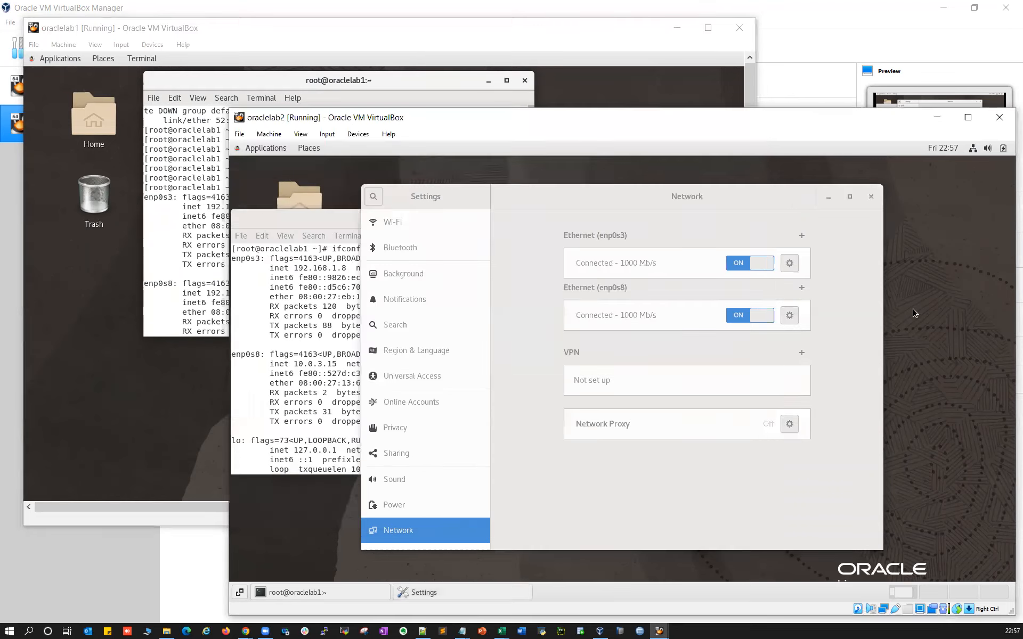
{"action": "left_click", "coordinate": [320, 327]}
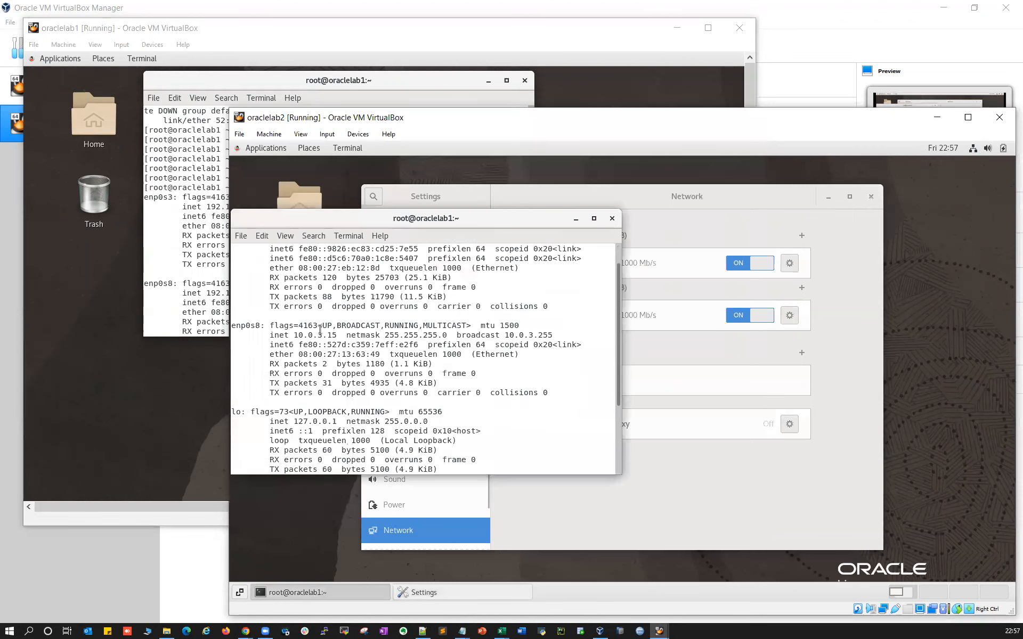
{"action": "type", "text": "ifconfig"}
{"action": "key", "text": "Return"}
{"action": "scroll", "coordinate": [322, 334], "scroll_direction": "up", "scroll_amount": 5}
{"action": "scroll", "coordinate": [323, 335], "scroll_direction": "up", "scroll_amount": 3}
{"action": "left_click_drag", "start_coordinate": [313, 365], "coordinate": [360, 364]}
{"action": "scroll", "coordinate": [348, 423], "scroll_direction": "down", "scroll_amount": 2}
{"action": "left_click_drag", "start_coordinate": [336, 403], "coordinate": [356, 403]}
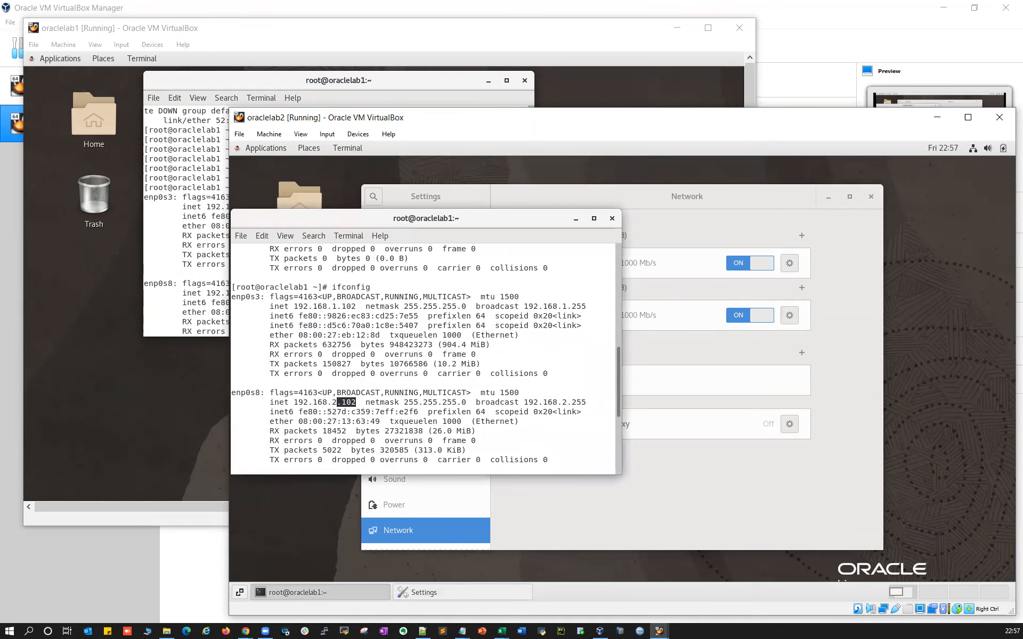
Step: Test oraclelab1's internet access by pinging google.com twice from its terminal
{"action": "left_click", "coordinate": [201, 246]}
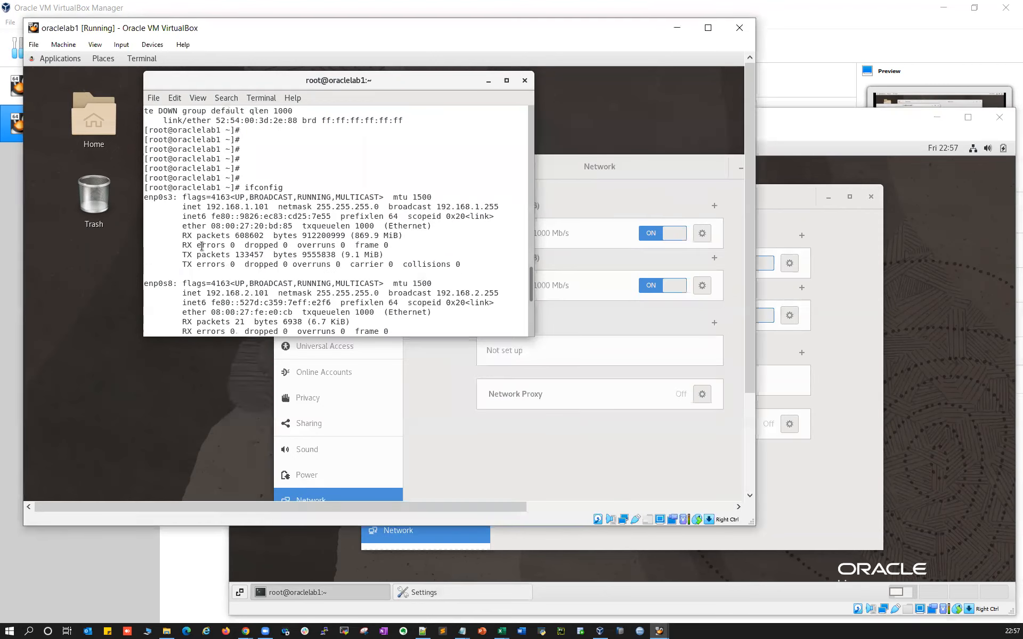
{"action": "left_click_drag", "start_coordinate": [208, 206], "coordinate": [269, 203]}
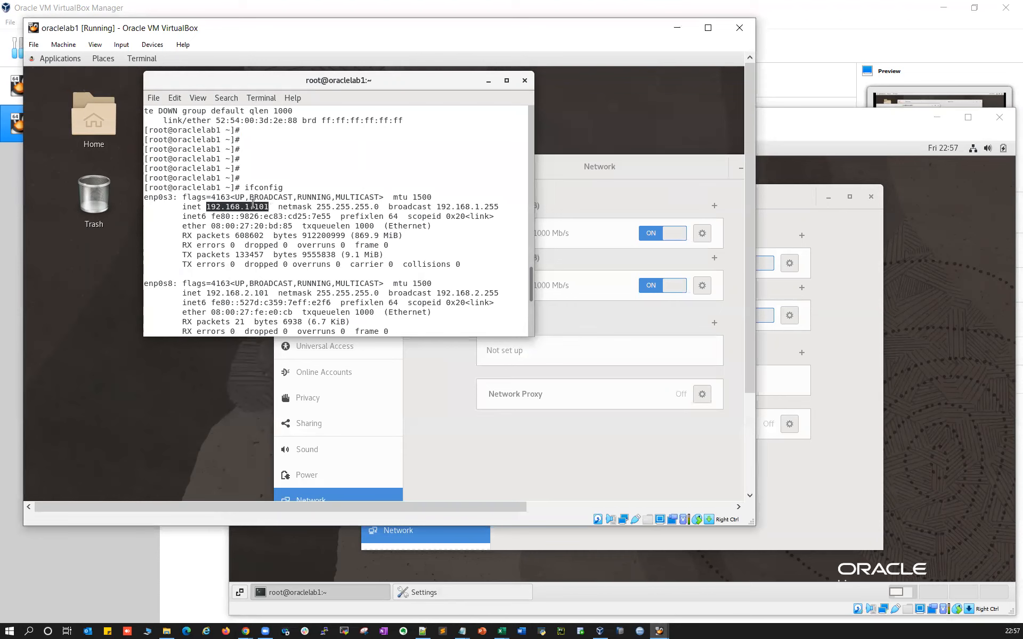
{"action": "key", "text": "Return"}
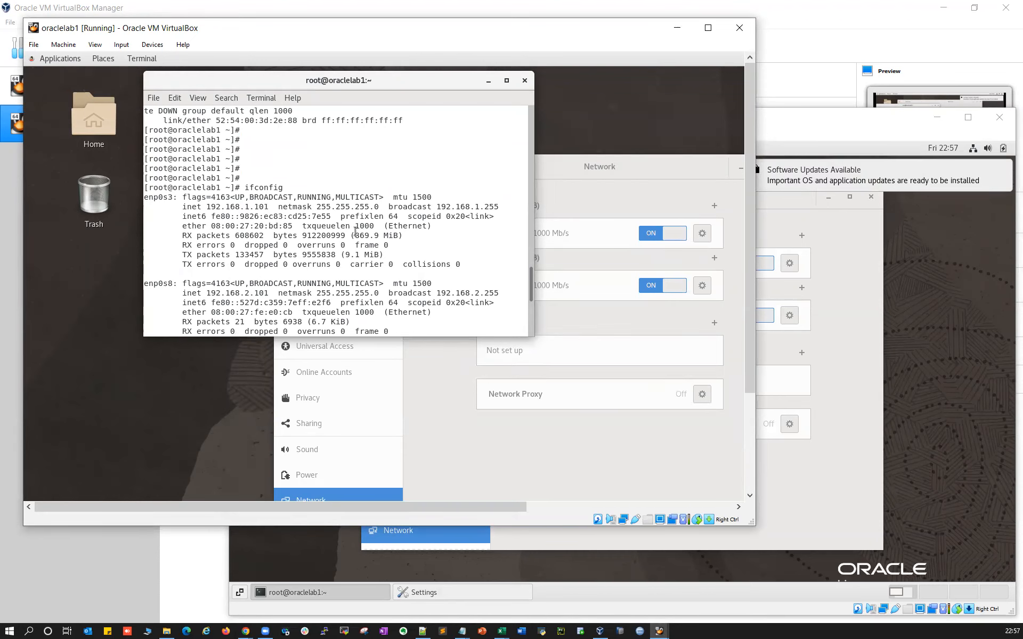
{"action": "key", "text": "Return"}
{"action": "key", "text": "Return"}
{"action": "key", "text": "Return"}
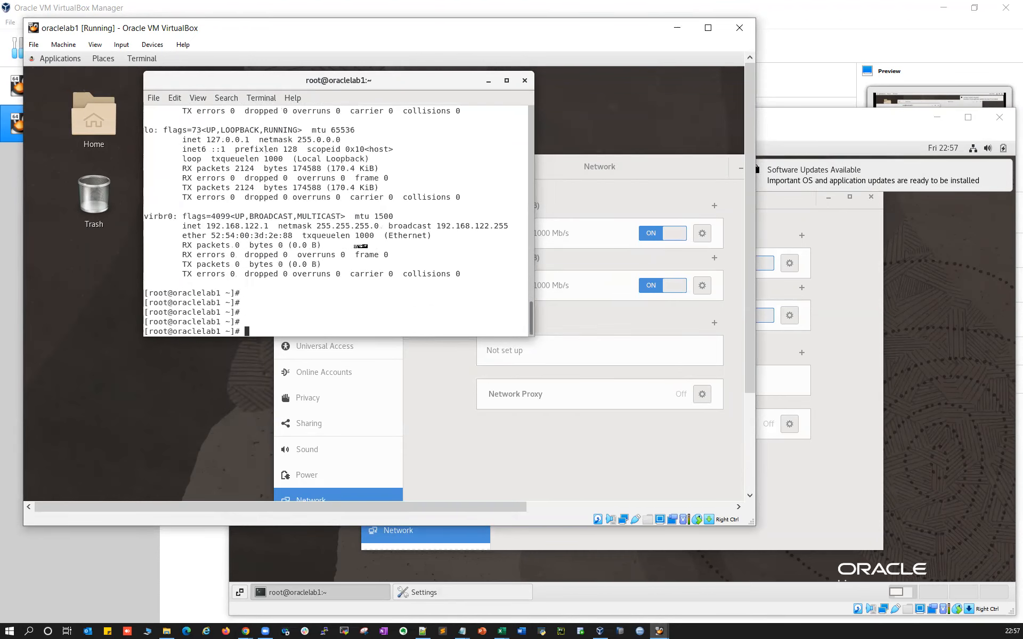
{"action": "type", "text": "ping google.com"}
{"action": "key", "text": "Return"}
{"action": "type", "text": "ping google.com"}
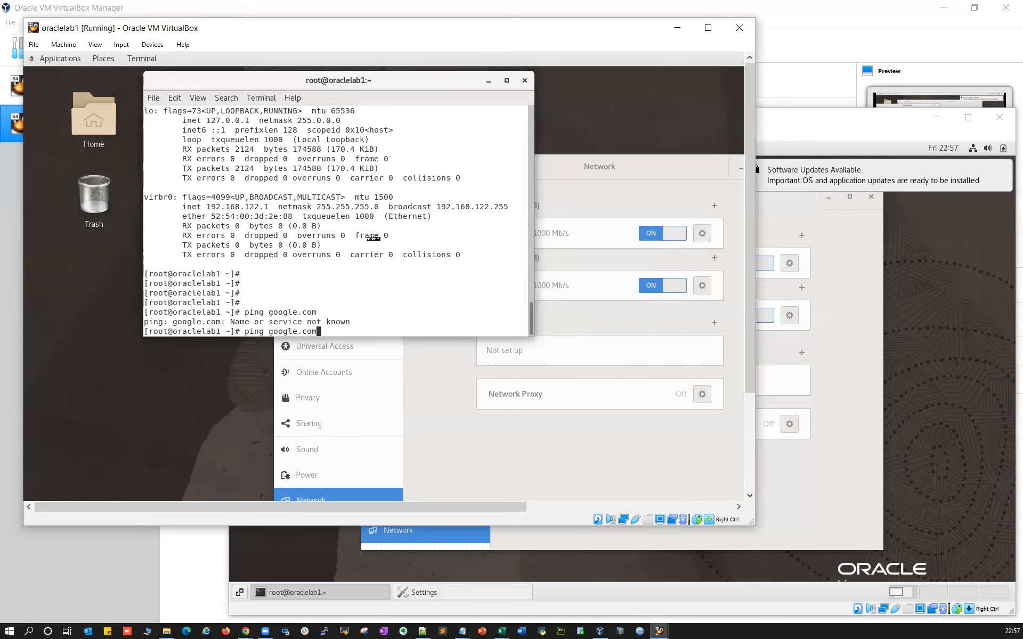
{"action": "key", "text": "Return"}
{"action": "key", "text": "Return"}
{"action": "key", "text": "Return"}
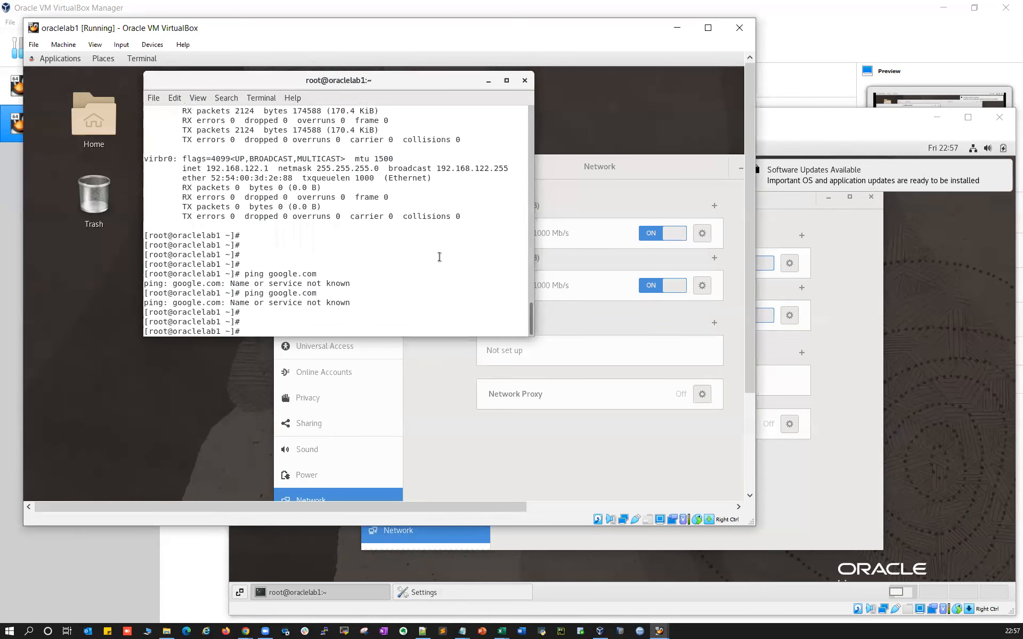
Step: Restart the network service on both oraclelab1 and oraclelab2 with "service network restart"
{"action": "type", "text": "service network restart"}
{"action": "key", "text": "Return"}
{"action": "left_click", "coordinate": [915, 364]}
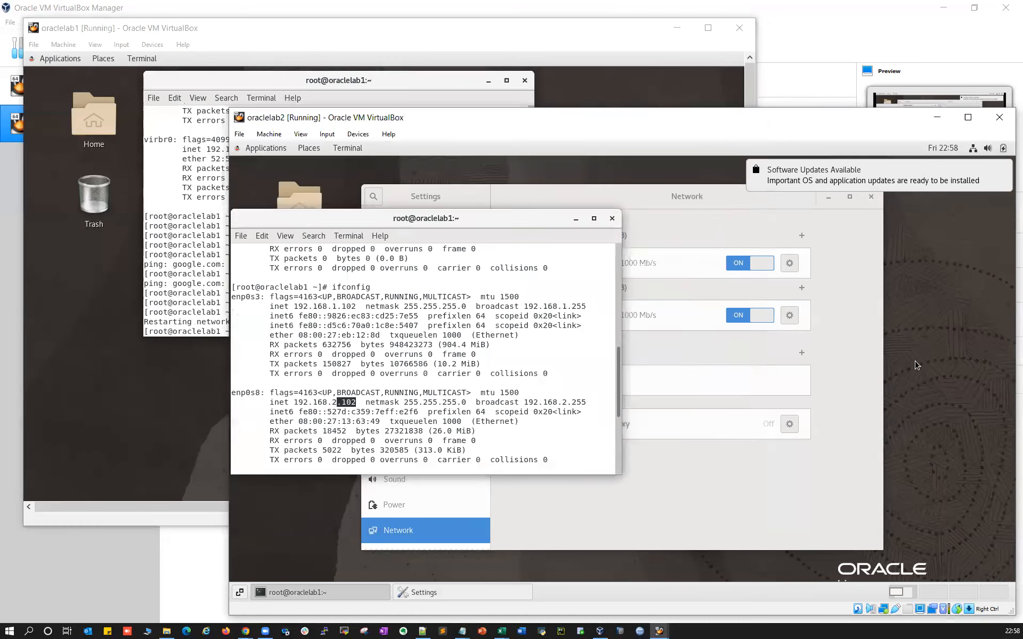
{"action": "left_click", "coordinate": [371, 421]}
{"action": "type", "text": "service  "}
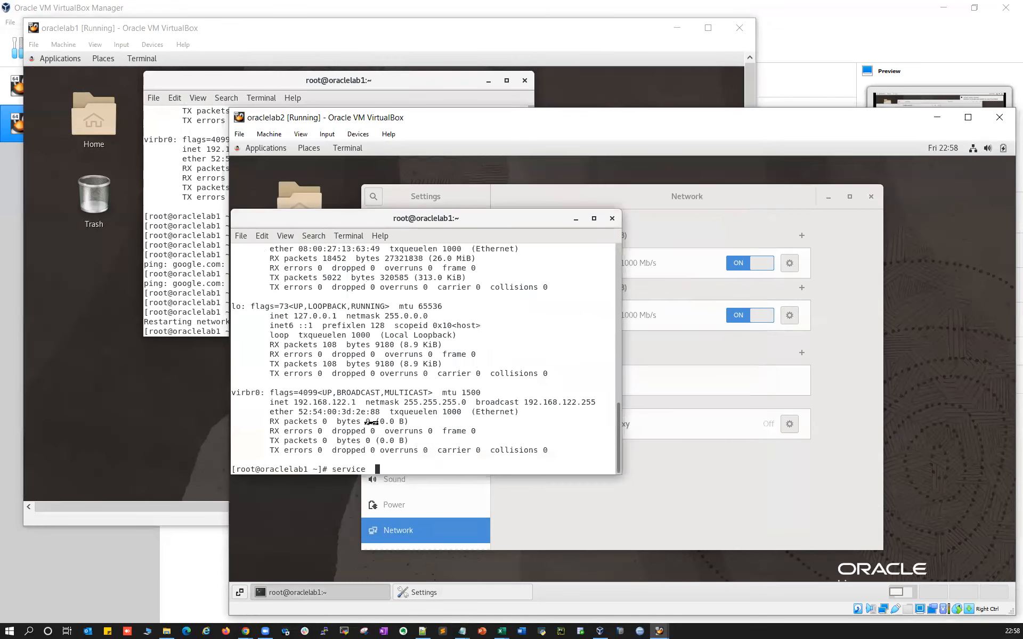
{"action": "type", "text": "network restart"}
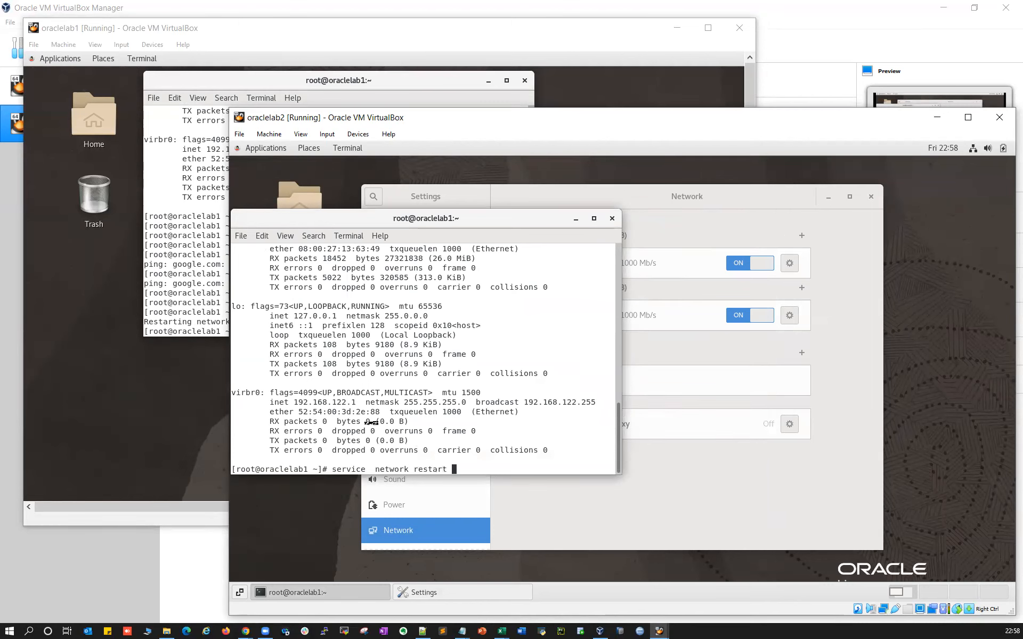
{"action": "key", "text": "Return"}
Step: Ping google.com again from oraclelab1's terminal to retest its internet access
{"action": "left_click", "coordinate": [222, 281]}
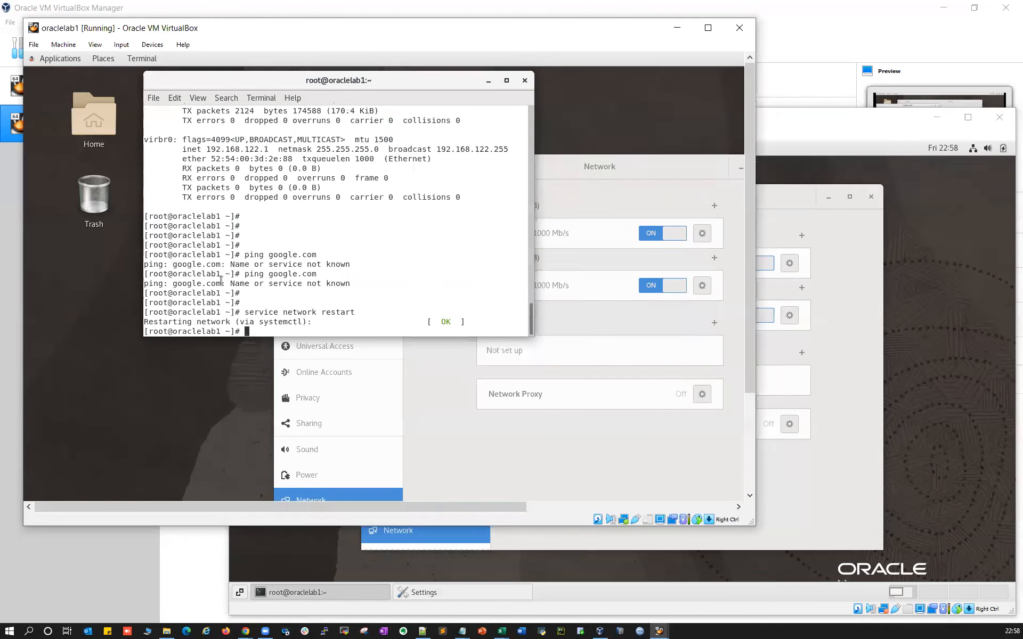
{"action": "key", "text": "Up"}
{"action": "key", "text": "Up"}
{"action": "key", "text": "Return"}
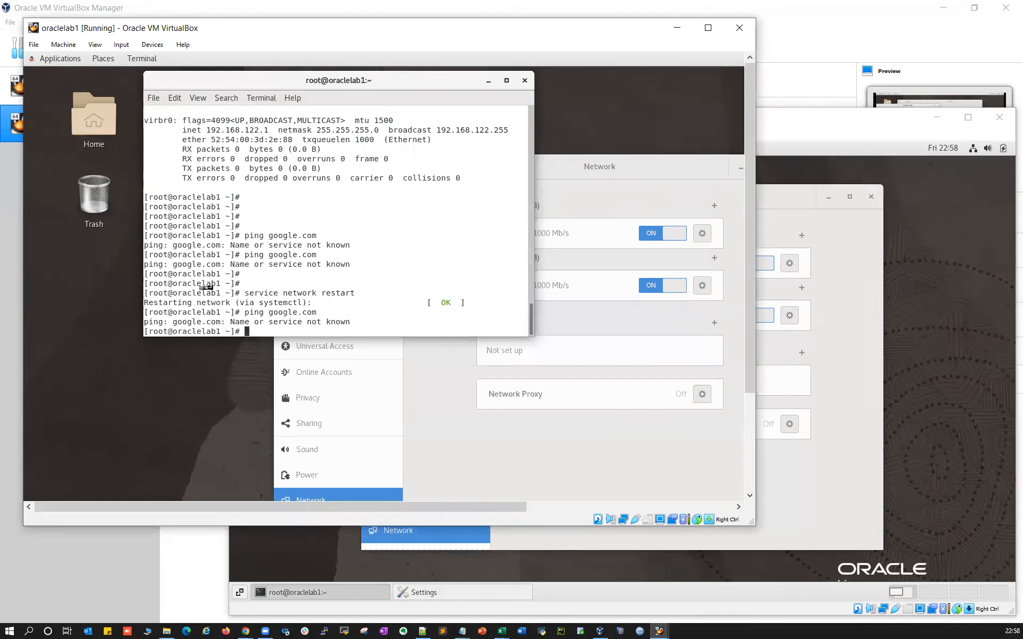
{"action": "left_click", "coordinate": [59, 58]}
{"action": "mouse_move", "coordinate": [63, 210]}
{"action": "left_click", "coordinate": [160, 141]}
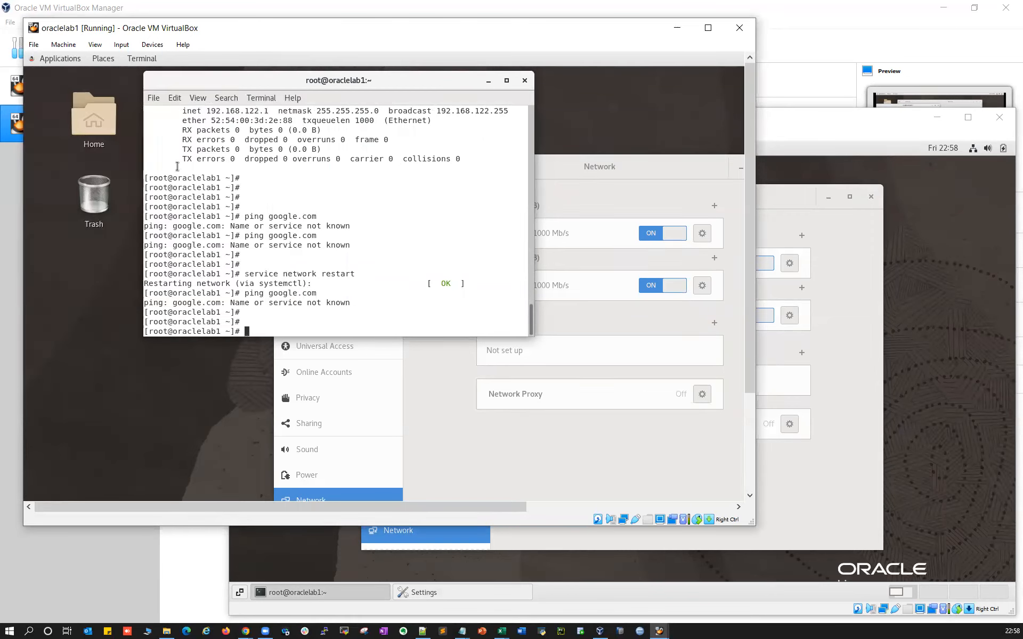
Step: Clear the IPv4 gateway of oraclelab1's enp0s3 connection and apply the change
{"action": "left_click", "coordinate": [701, 234]}
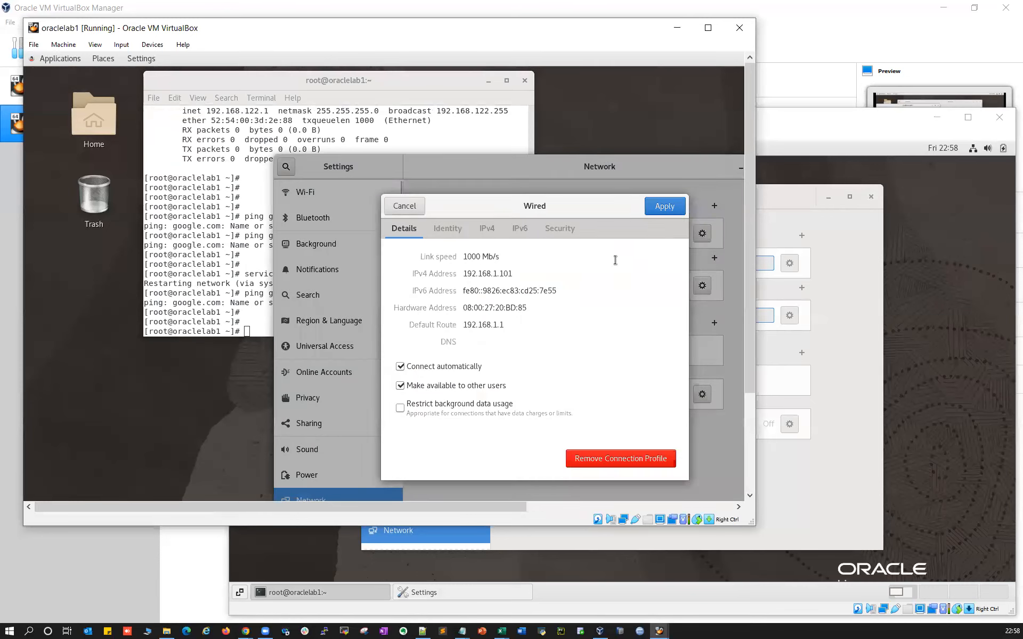
{"action": "left_click", "coordinate": [475, 227]}
{"action": "left_click_drag", "start_coordinate": [618, 329], "coordinate": [553, 336]}
{"action": "key", "text": "BackSpace"}
{"action": "left_click", "coordinate": [665, 206]}
Step: Remove the IPv4 gateway from oraclelab2's enp0s3 connection and apply the change
{"action": "left_click", "coordinate": [877, 267]}
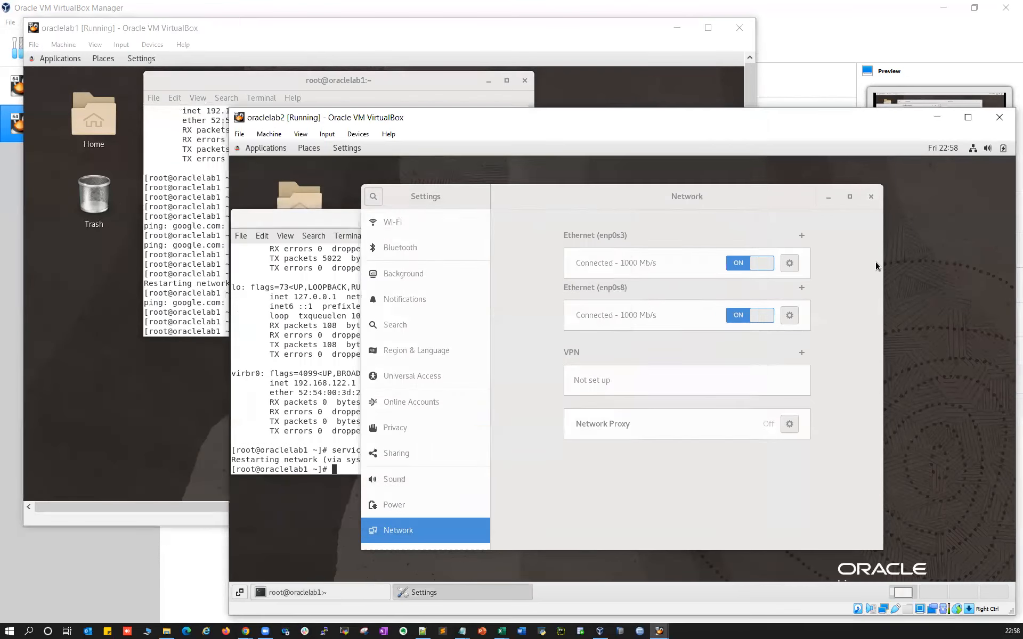
{"action": "left_click", "coordinate": [789, 263]}
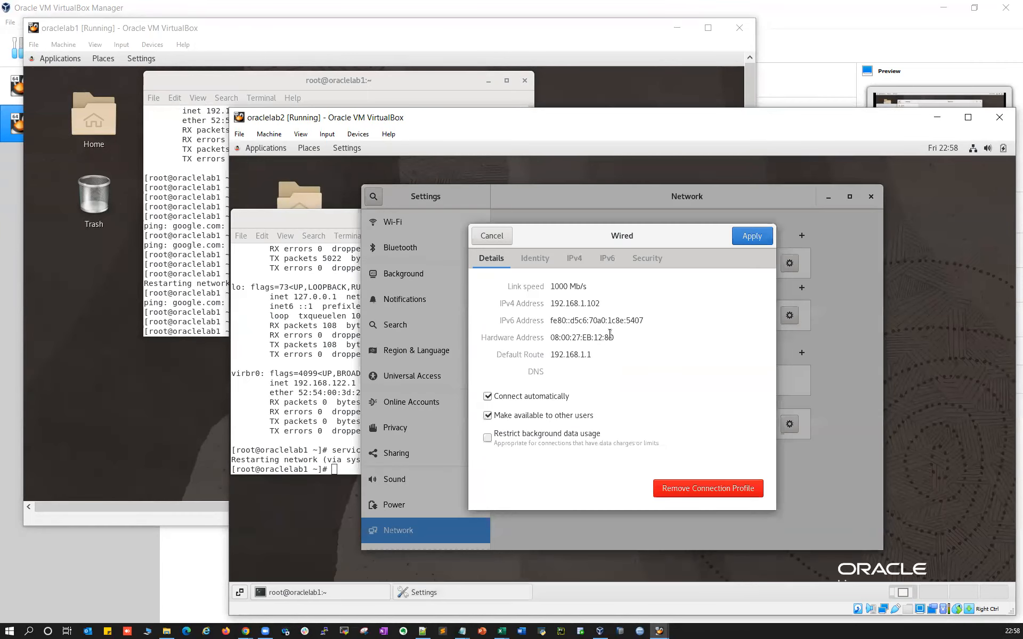
{"action": "left_click", "coordinate": [577, 261]}
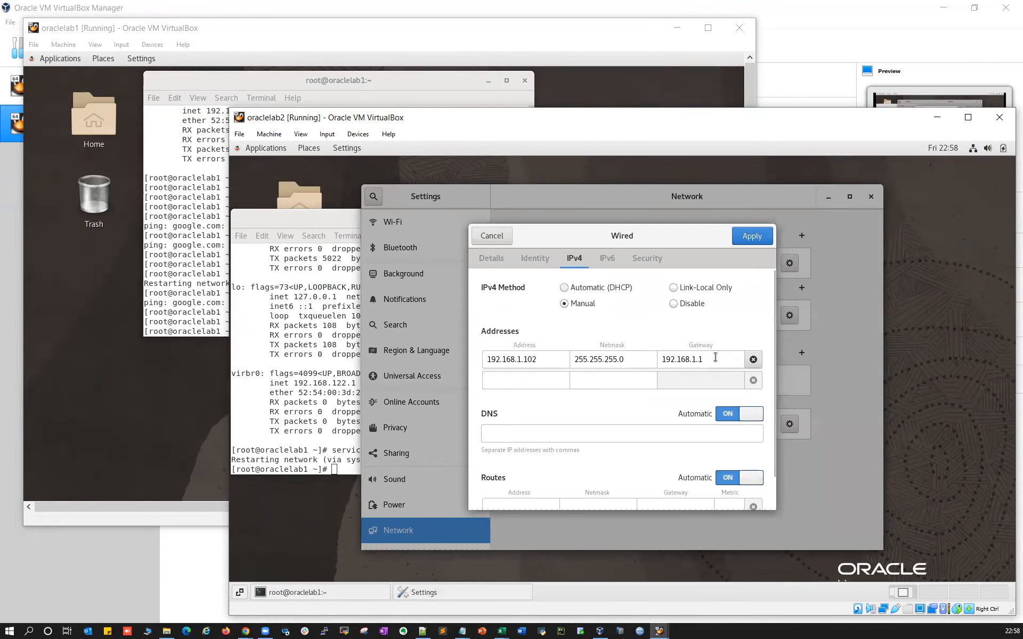
{"action": "left_click_drag", "start_coordinate": [715, 357], "coordinate": [654, 359]}
{"action": "key", "text": "BackSpace"}
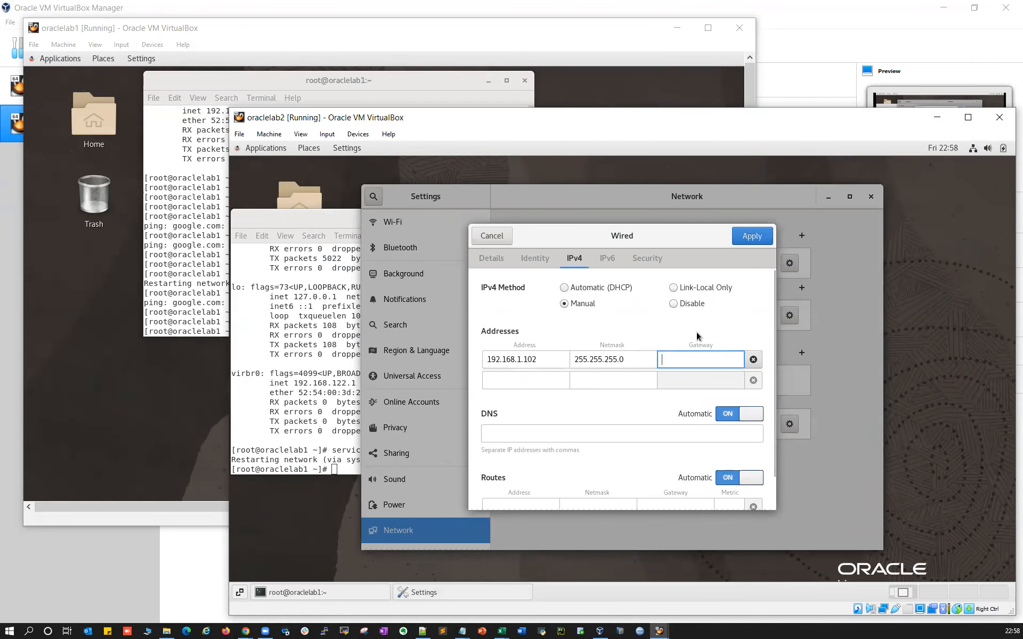
{"action": "left_click", "coordinate": [752, 236]}
Step: Restart oraclelab1's network service once more and ping google.com to retest the connection
{"action": "left_click", "coordinate": [188, 287]}
{"action": "key", "text": "Up"}
{"action": "key", "text": "Up"}
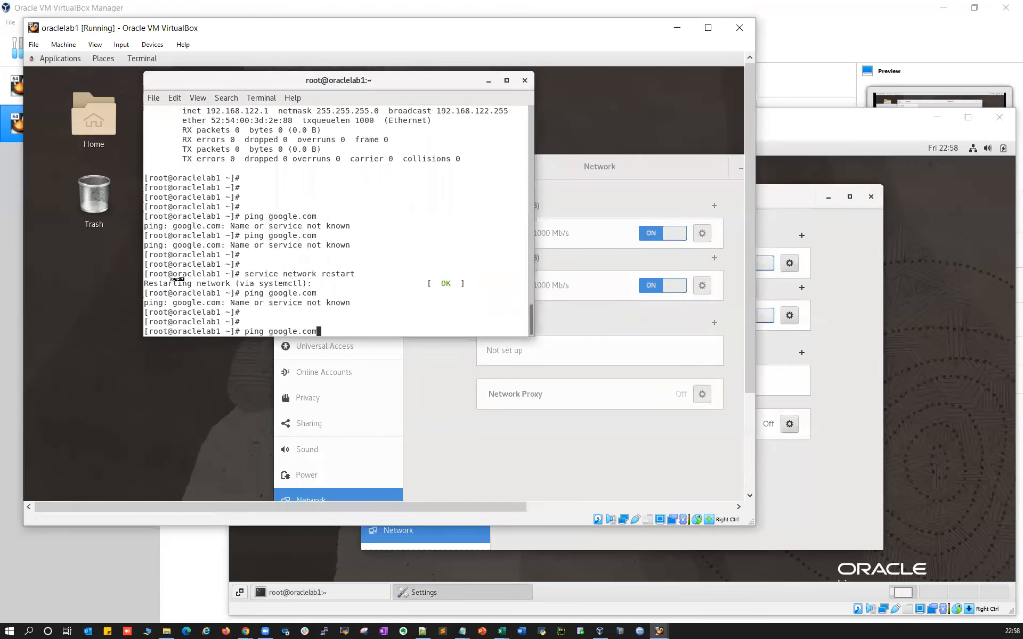
{"action": "key", "text": "Return"}
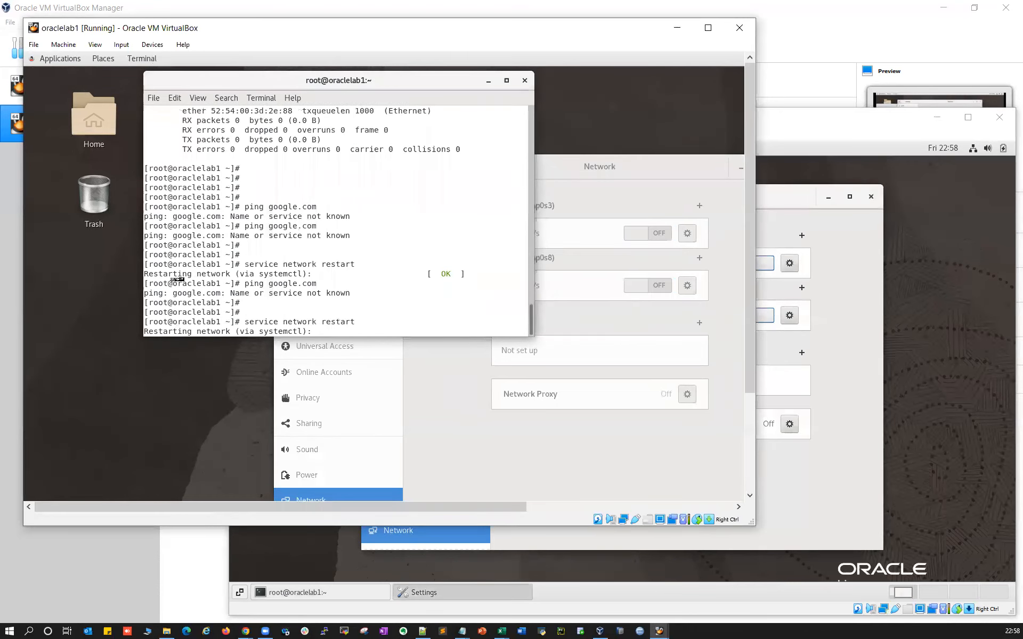
{"action": "key", "text": "Up"}
{"action": "key", "text": "Up"}
{"action": "key", "text": "Return"}
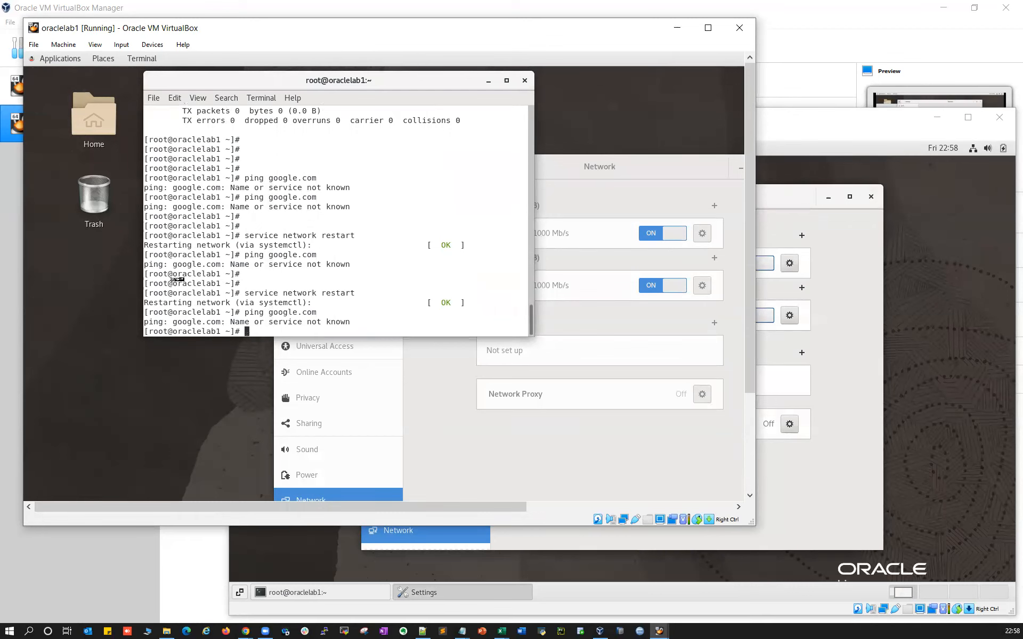
{"action": "key", "text": "Return"}
{"action": "key", "text": "Return"}
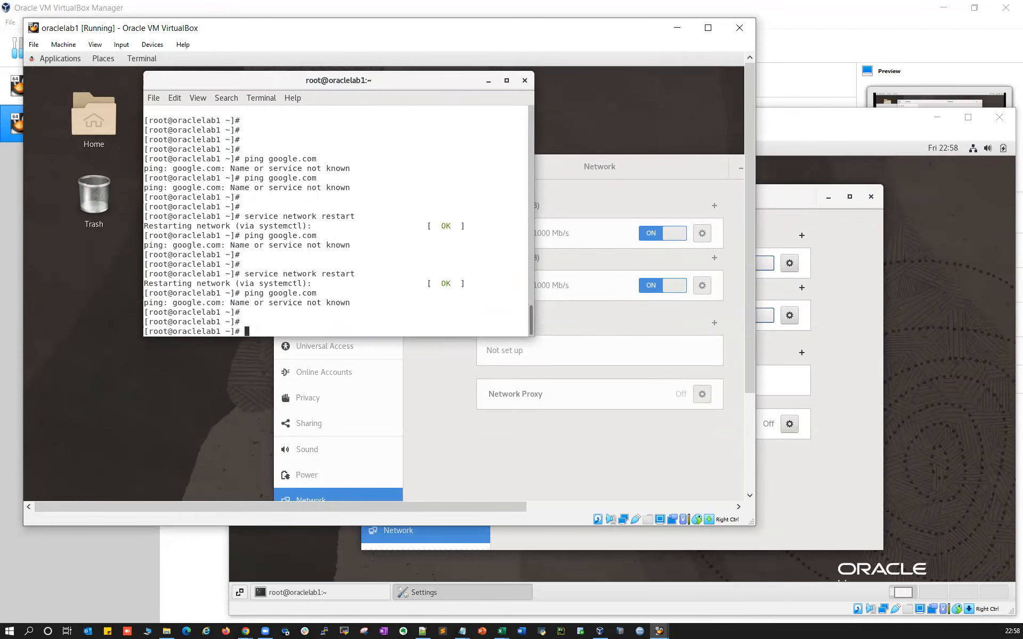
Step: Check the host's IPv4 address and DNS servers in the Wi-Fi properties of Windows Settings, then minimize that window
{"action": "key", "text": "alt+Tab"}
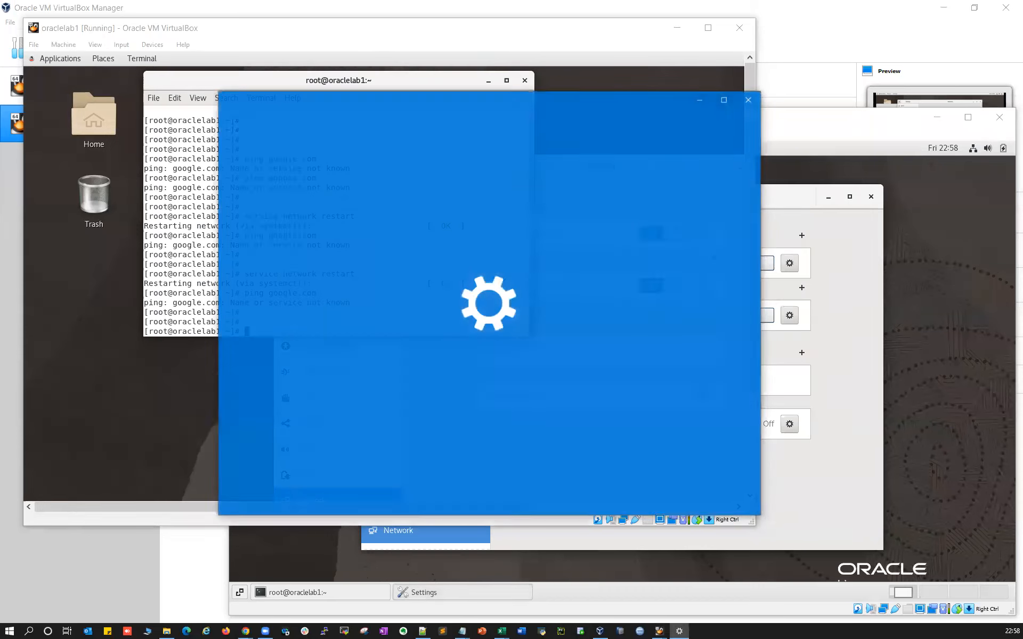
{"action": "scroll", "coordinate": [351, 326], "scroll_direction": "down", "scroll_amount": 1}
{"action": "scroll", "coordinate": [351, 326], "scroll_direction": "down", "scroll_amount": 10}
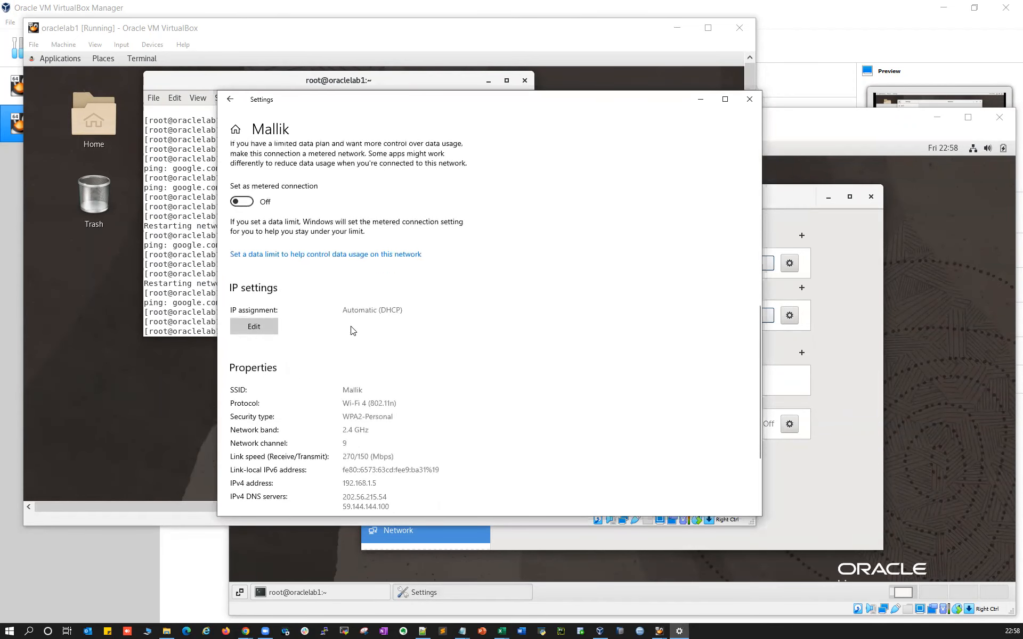
{"action": "left_click_drag", "start_coordinate": [348, 362], "coordinate": [378, 363]}
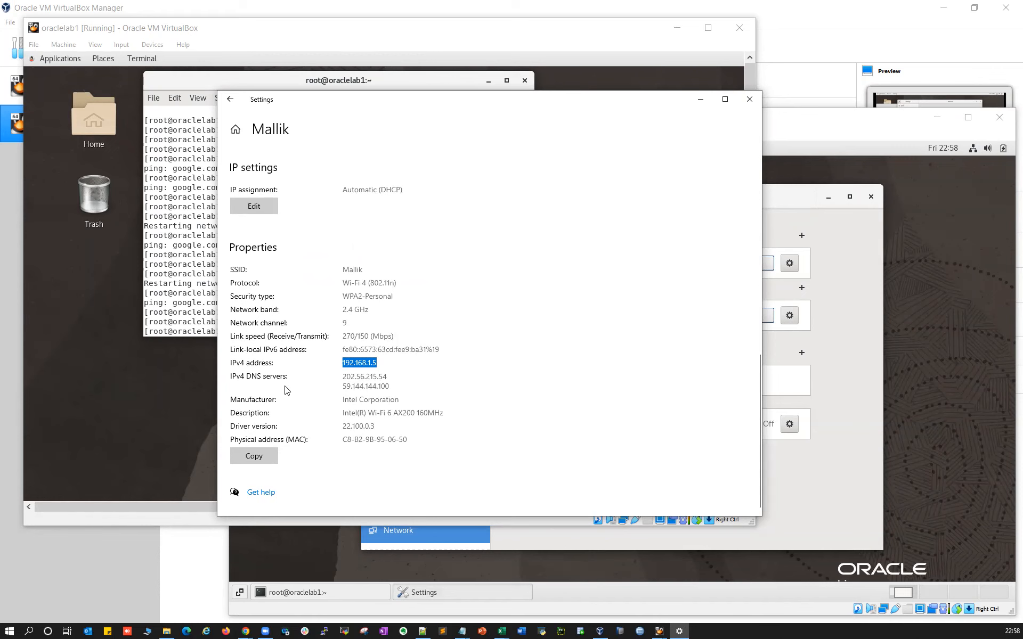
{"action": "left_click", "coordinate": [701, 99]}
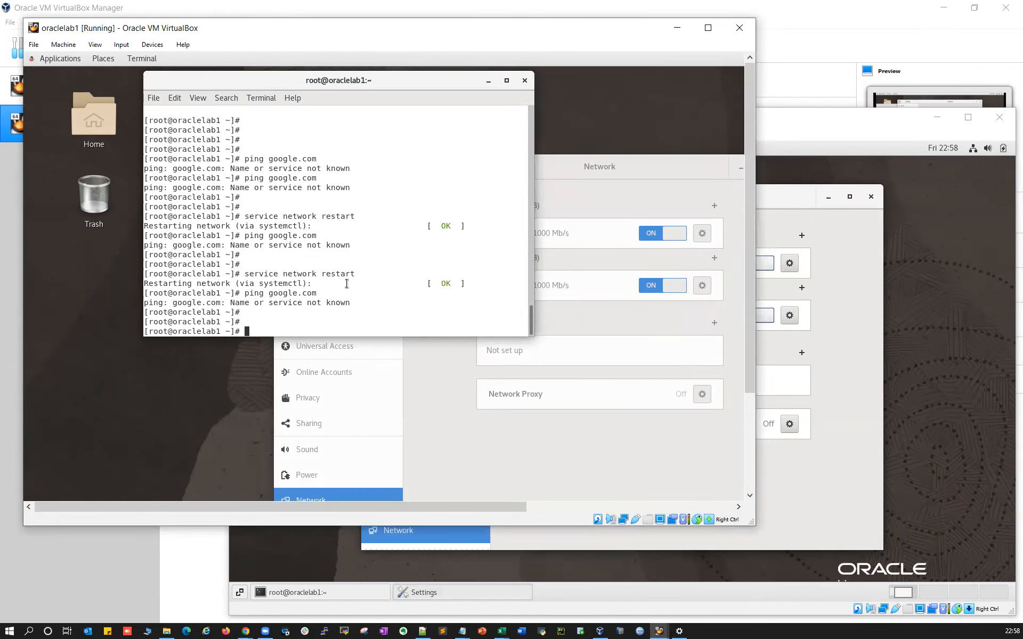
Step: Switch to VirtualBox Manager and inspect oraclelab1's network settings for Adapter 2
{"action": "left_click", "coordinate": [600, 631]}
{"action": "left_click", "coordinate": [68, 99]}
{"action": "left_click", "coordinate": [199, 47]}
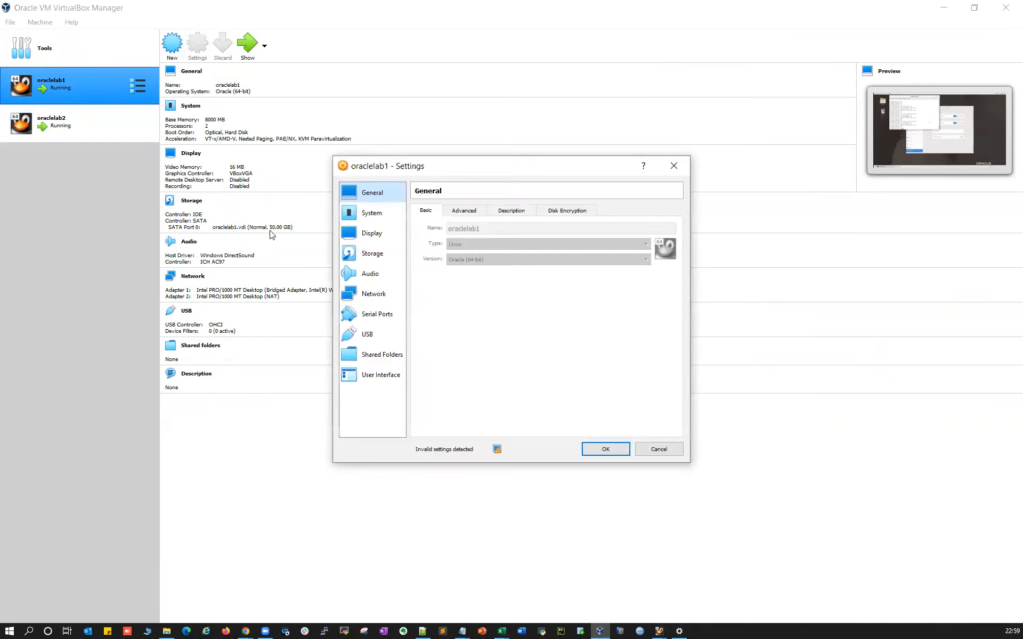
{"action": "left_click", "coordinate": [373, 294]}
{"action": "left_click", "coordinate": [478, 212]}
Step: Close the running oraclelab1 virtual machine by powering it off
{"action": "left_click", "coordinate": [660, 631]}
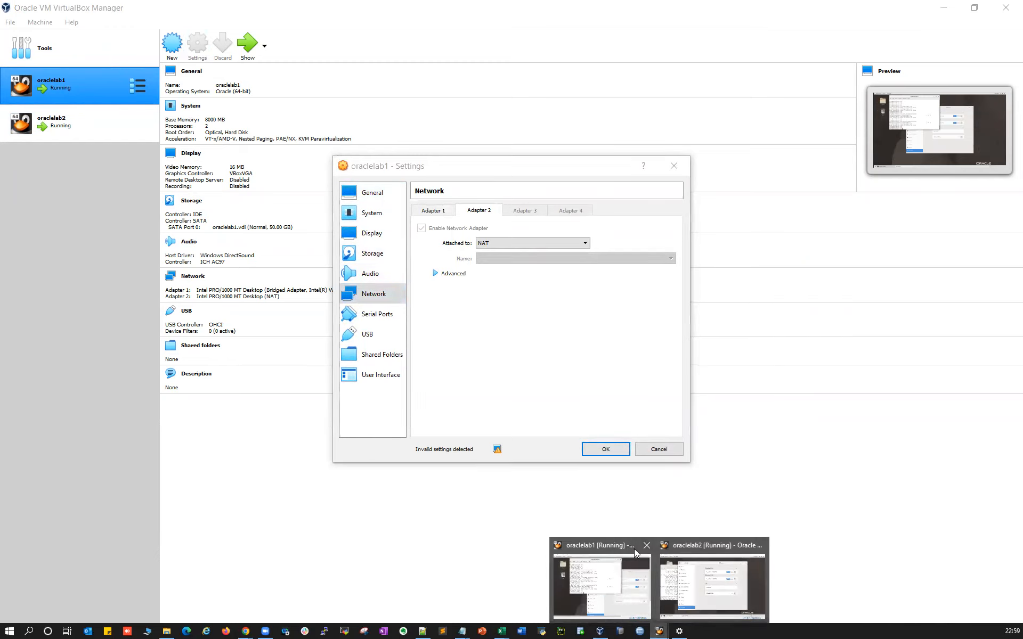
{"action": "left_click", "coordinate": [643, 545]}
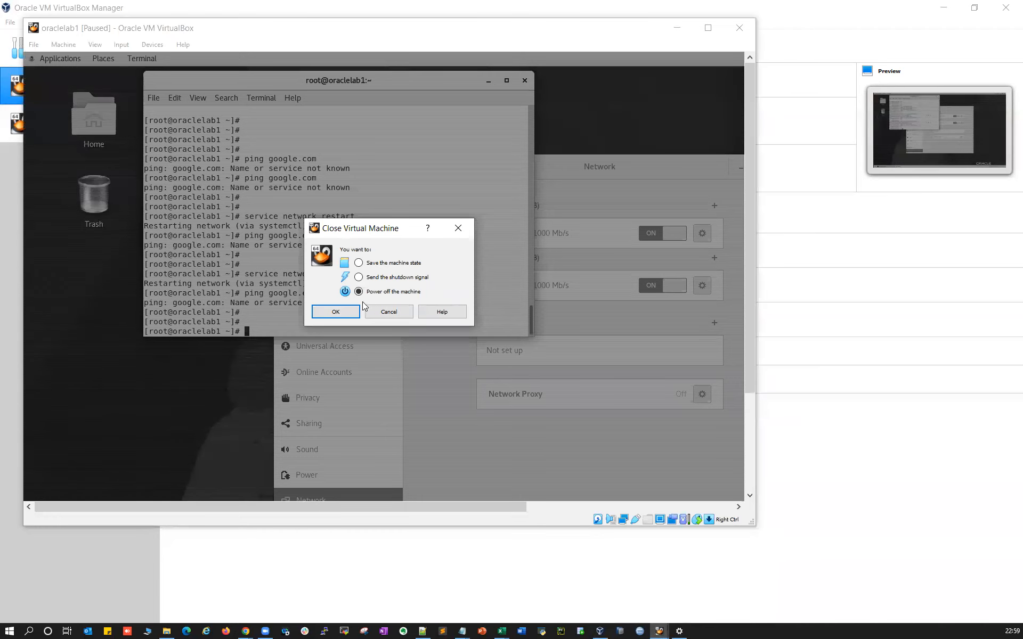
{"action": "left_click", "coordinate": [341, 312]}
Step: Reload oraclelab1's changed machine settings and accept the settings dialog
{"action": "mouse_move", "coordinate": [660, 631]}
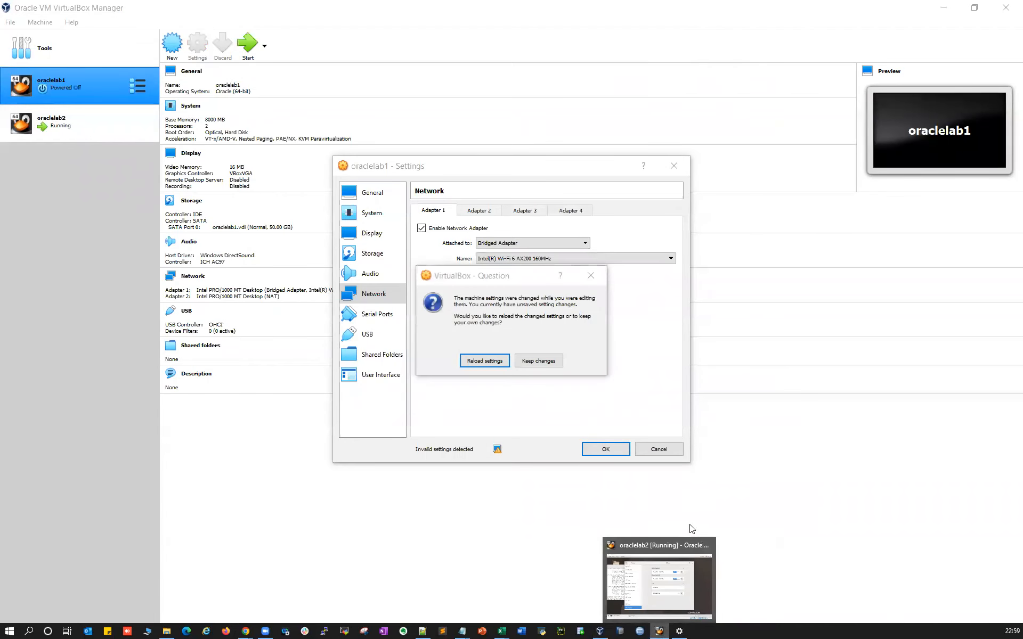
{"action": "left_click", "coordinate": [484, 362]}
{"action": "left_click", "coordinate": [605, 449]}
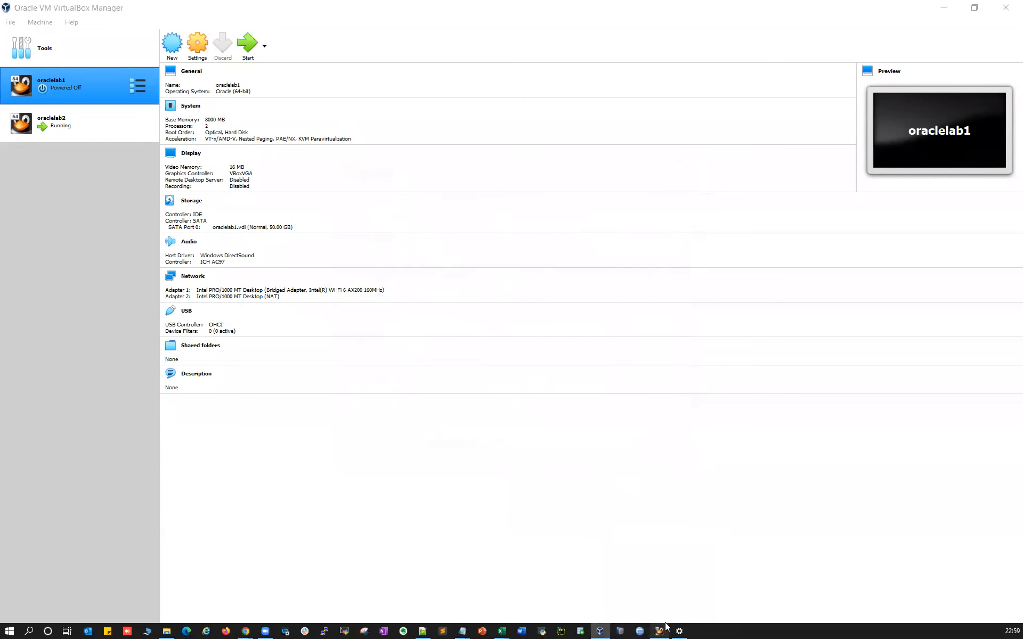
Step: Close the running oraclelab2 virtual machine by powering it off
{"action": "left_click", "coordinate": [659, 630]}
{"action": "left_click", "coordinate": [990, 116]}
{"action": "left_click", "coordinate": [564, 401]}
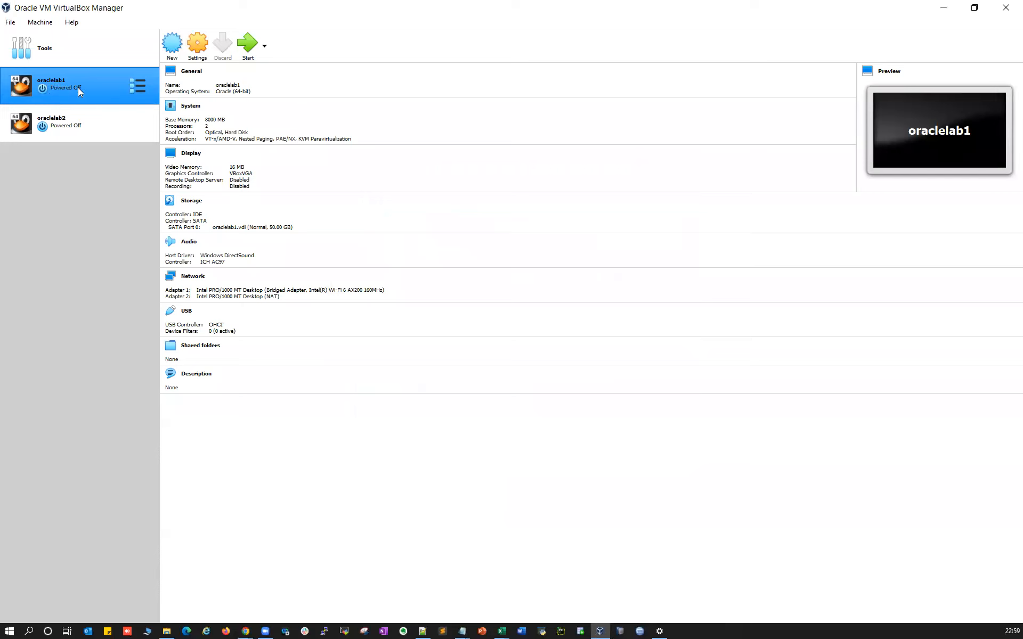
Step: Enable network Adapter 3 on oraclelab1, attach it to Bridged Adapter and save the settings
{"action": "left_click", "coordinate": [198, 46]}
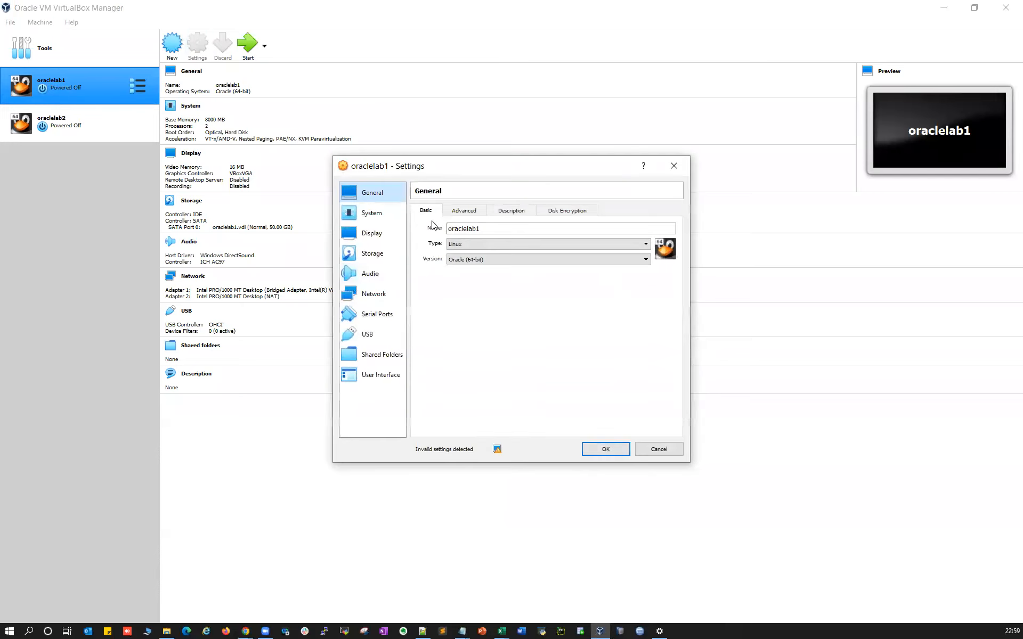
{"action": "left_click", "coordinate": [373, 294]}
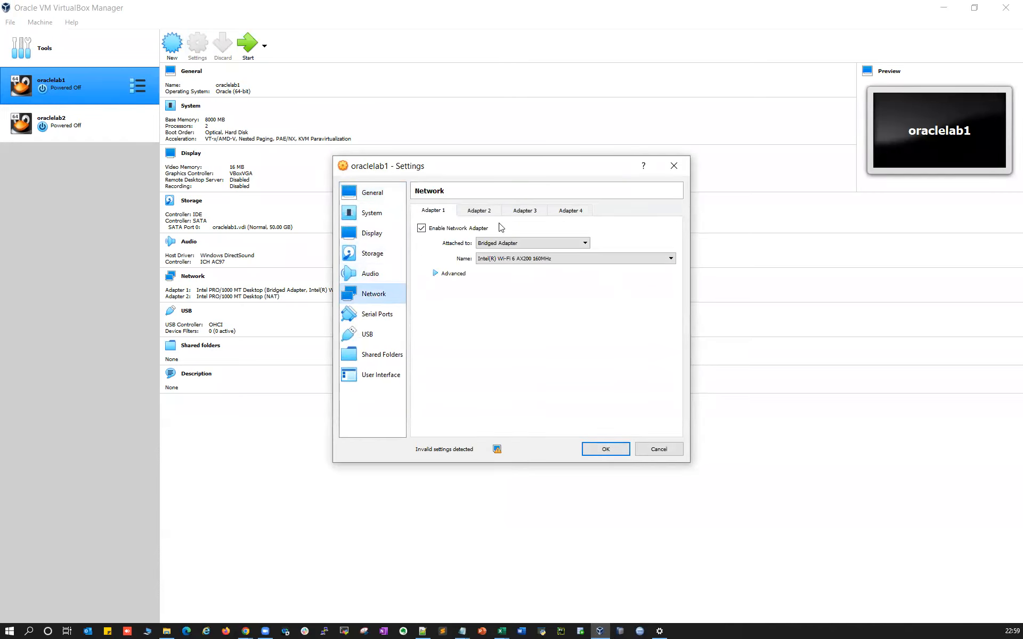
{"action": "left_click", "coordinate": [495, 211]}
{"action": "left_click", "coordinate": [526, 211]}
{"action": "left_click", "coordinate": [422, 228]}
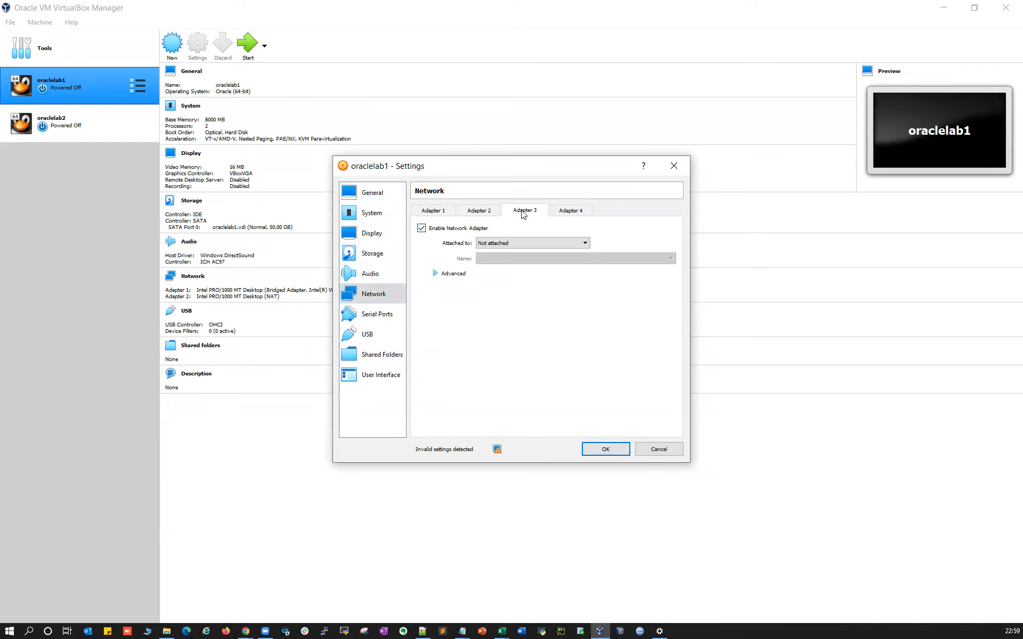
{"action": "left_click", "coordinate": [485, 244]}
{"action": "left_click", "coordinate": [504, 266]}
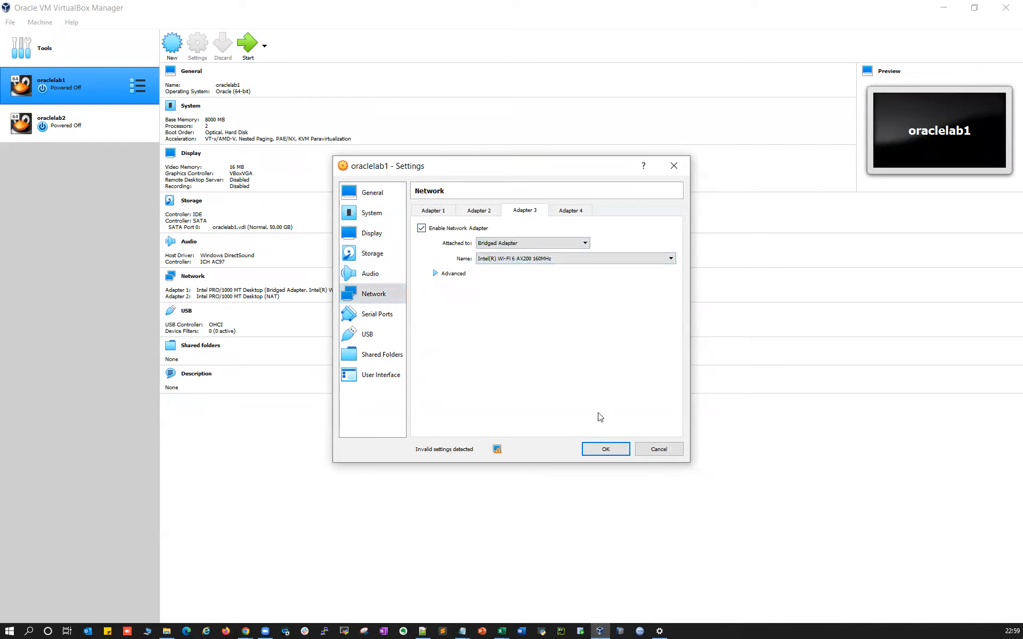
{"action": "left_click", "coordinate": [606, 449]}
Step: Enable network Adapter 3 on oraclelab2, attach it to Bridged Adapter and save the settings
{"action": "left_click", "coordinate": [72, 129]}
{"action": "left_click", "coordinate": [196, 45]}
{"action": "left_click", "coordinate": [373, 293]}
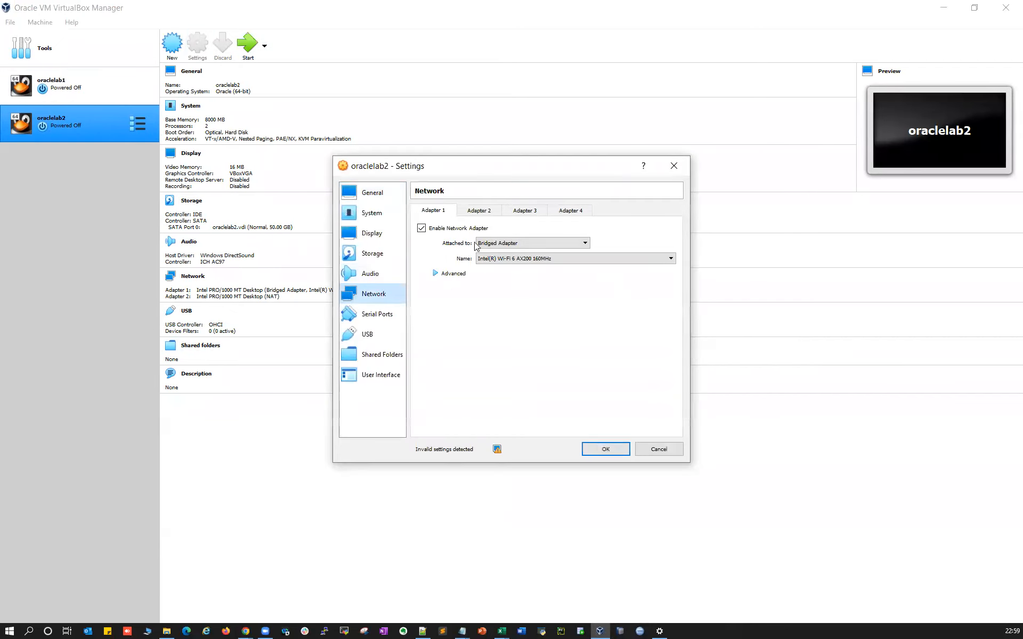
{"action": "left_click", "coordinate": [524, 210]}
{"action": "left_click", "coordinate": [434, 229]}
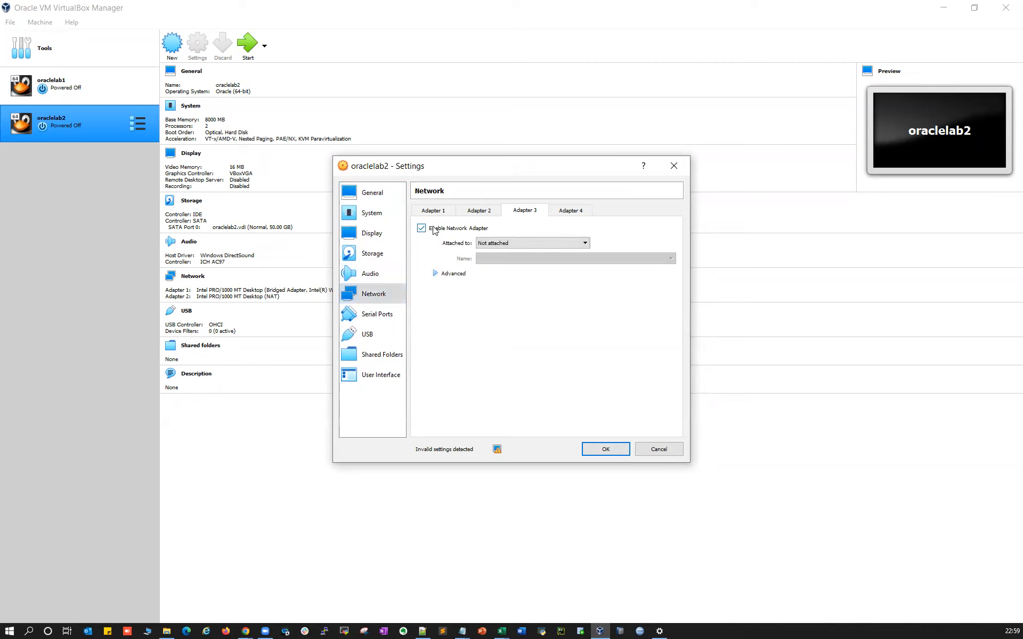
{"action": "left_click", "coordinate": [528, 245]}
{"action": "left_click", "coordinate": [512, 266]}
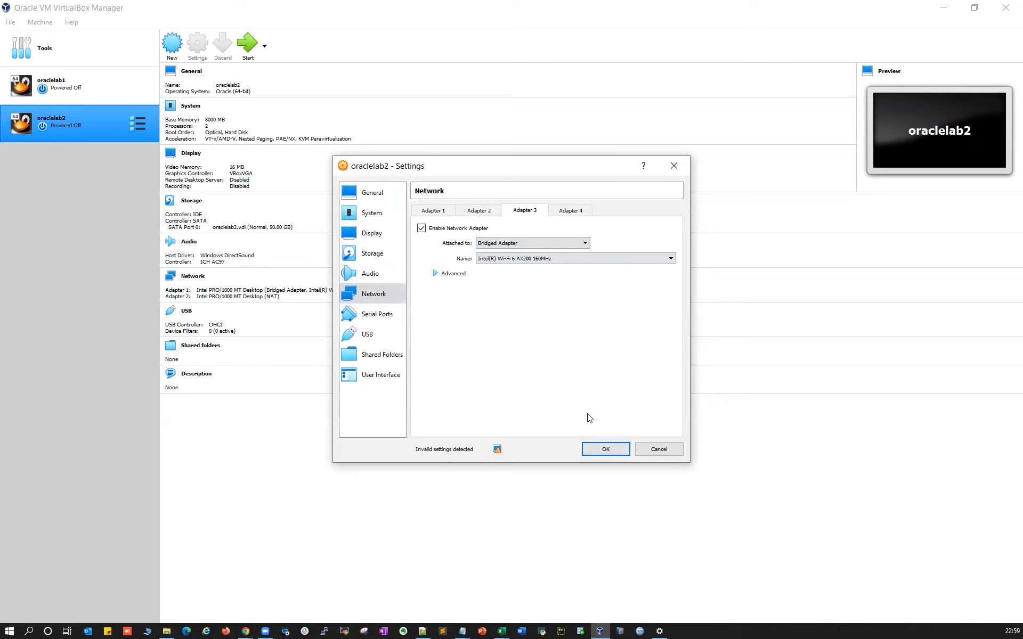
{"action": "left_click", "coordinate": [605, 451]}
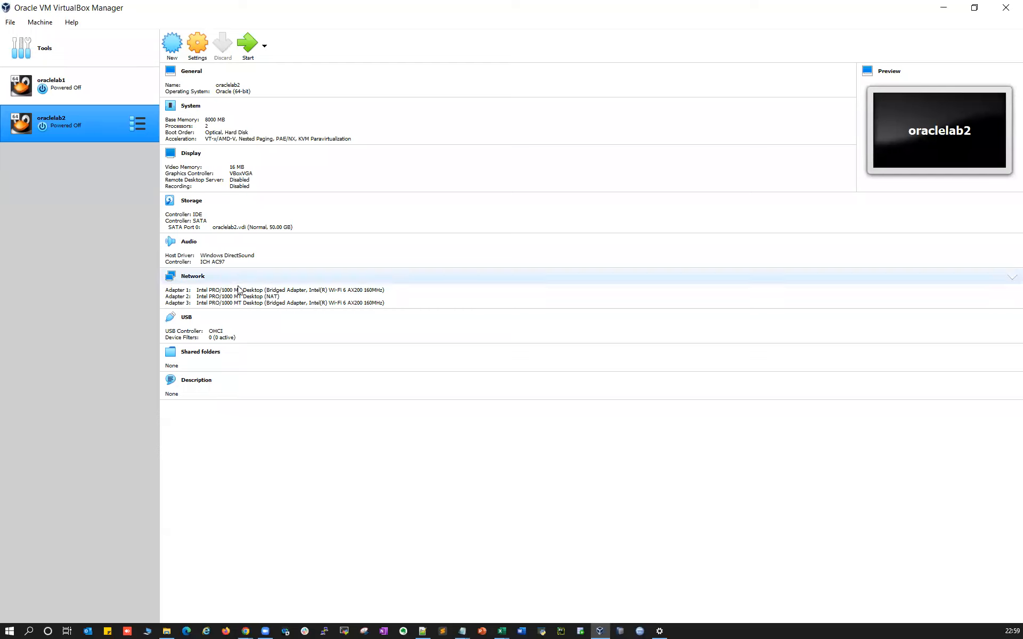
Step: Select the oraclelab1 virtual machine in the machine list
{"action": "left_click", "coordinate": [75, 91]}
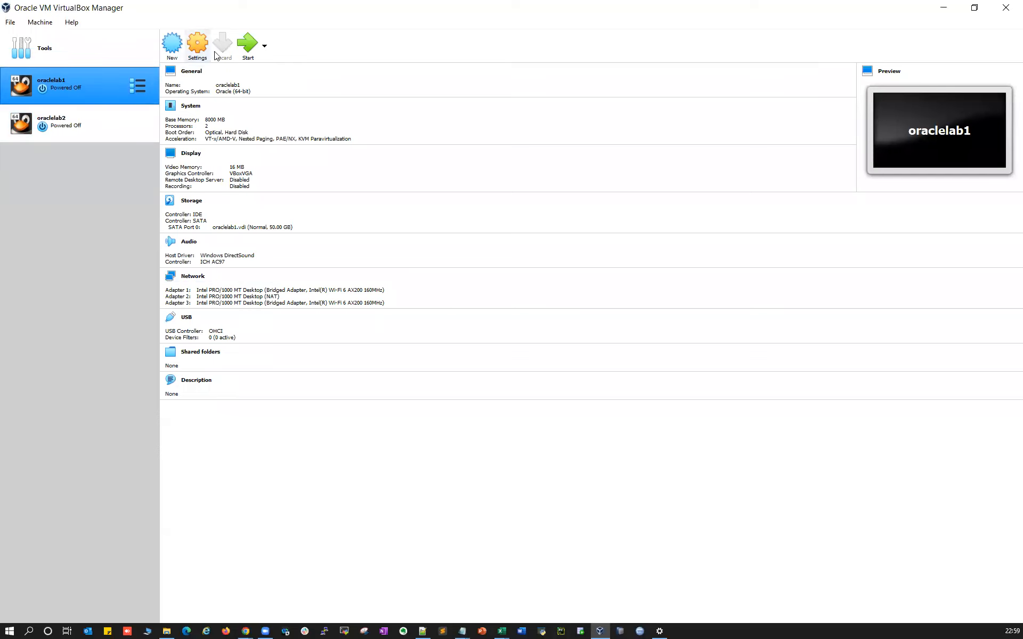